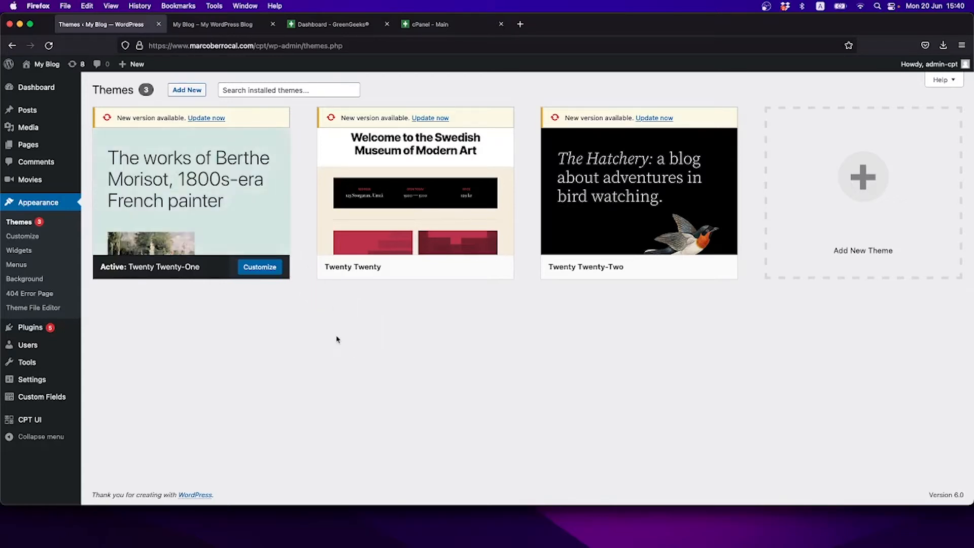
Check the blog's front page under the current theme and look over the installed themes
click(204, 23)
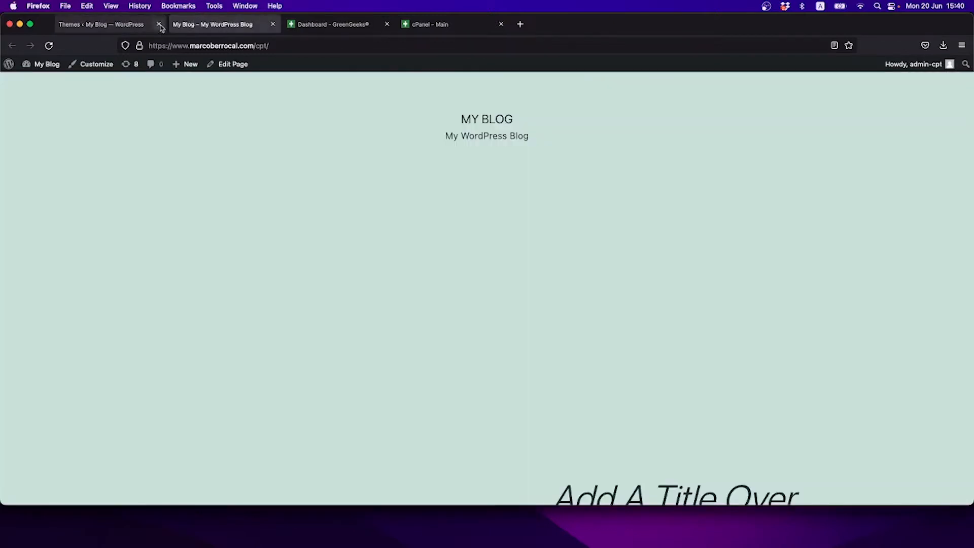
click(133, 29)
mouse_move(191, 188)
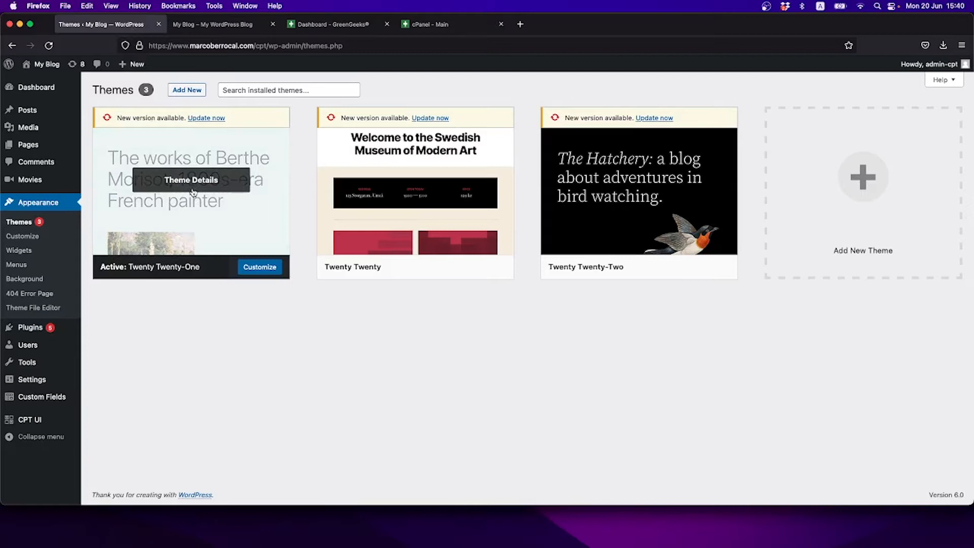
mouse_move(333, 193)
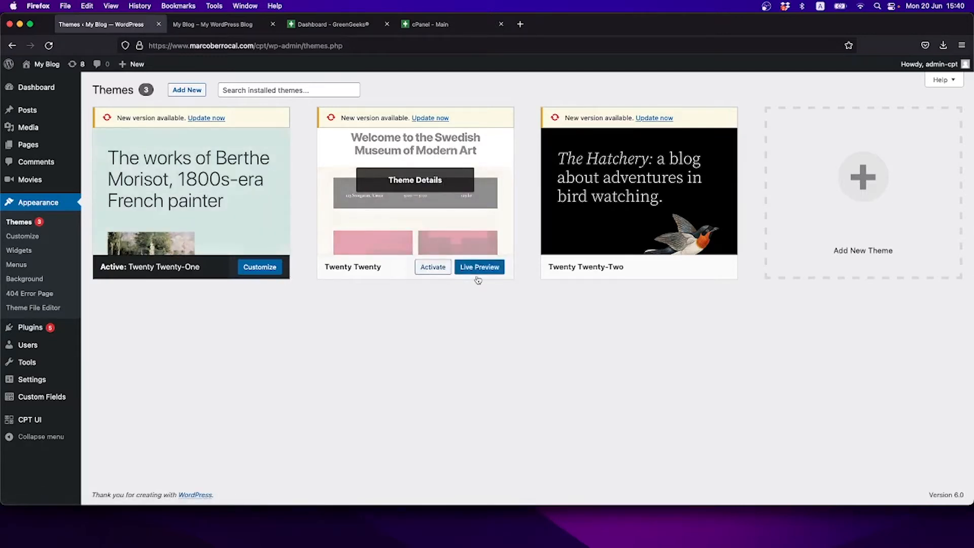
mouse_move(247, 227)
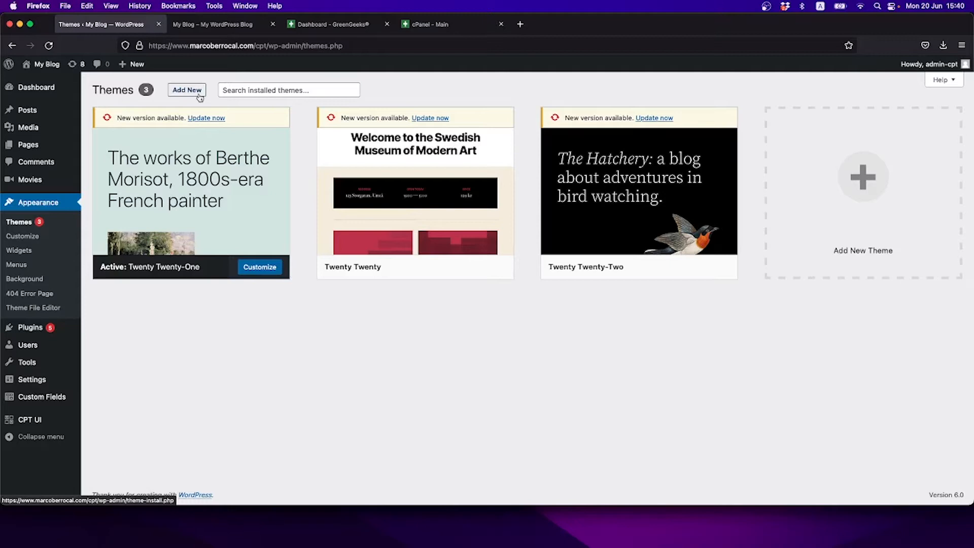
mouse_move(419, 244)
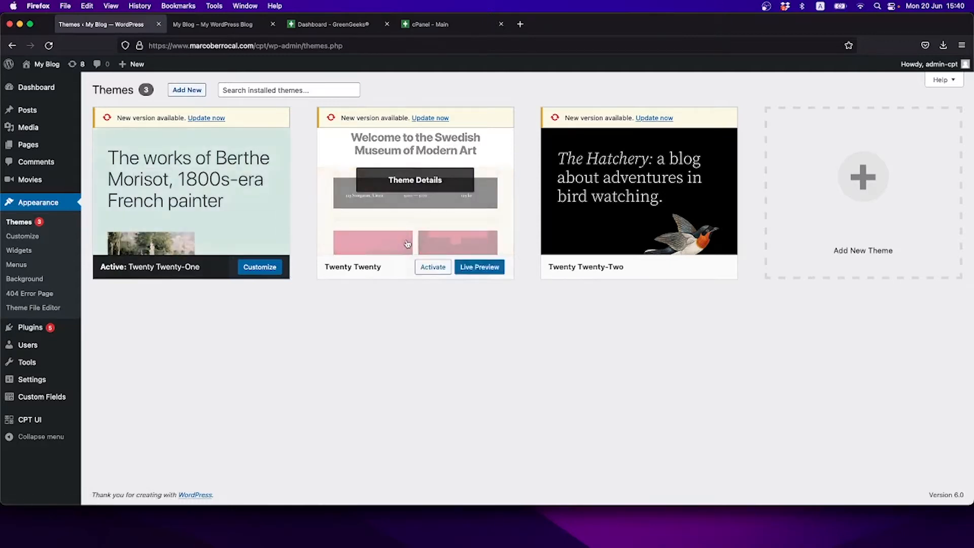
mouse_move(589, 235)
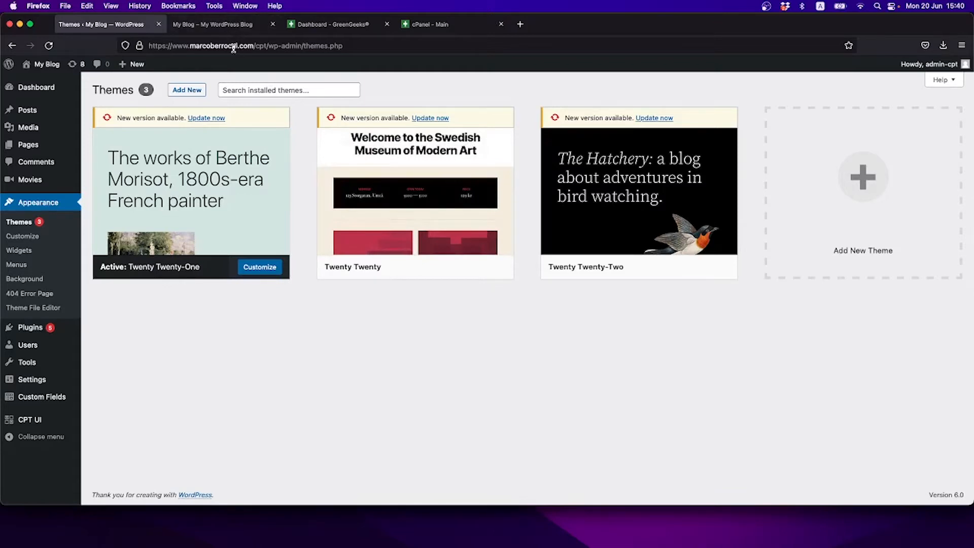
Activate the Twenty Twenty theme and reload the blog's front page
click(431, 267)
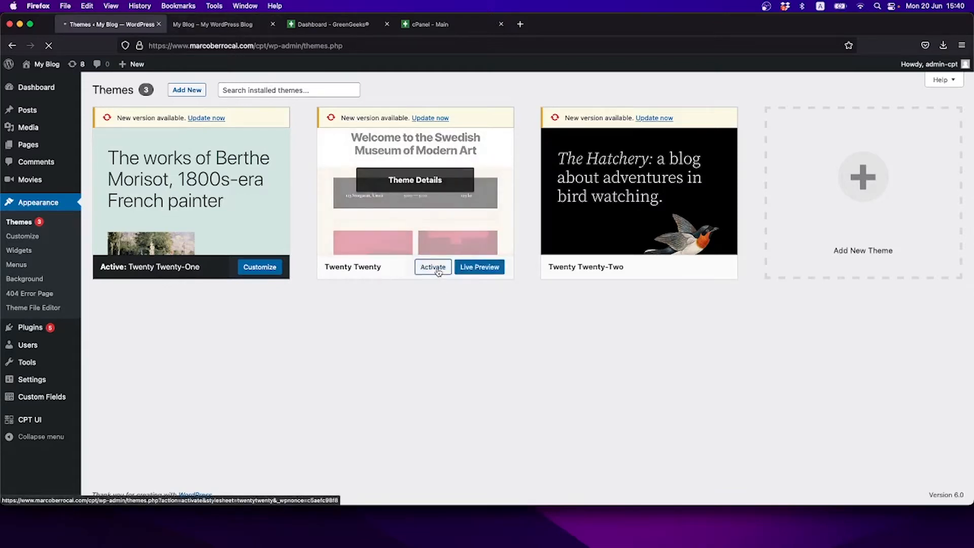
click(239, 27)
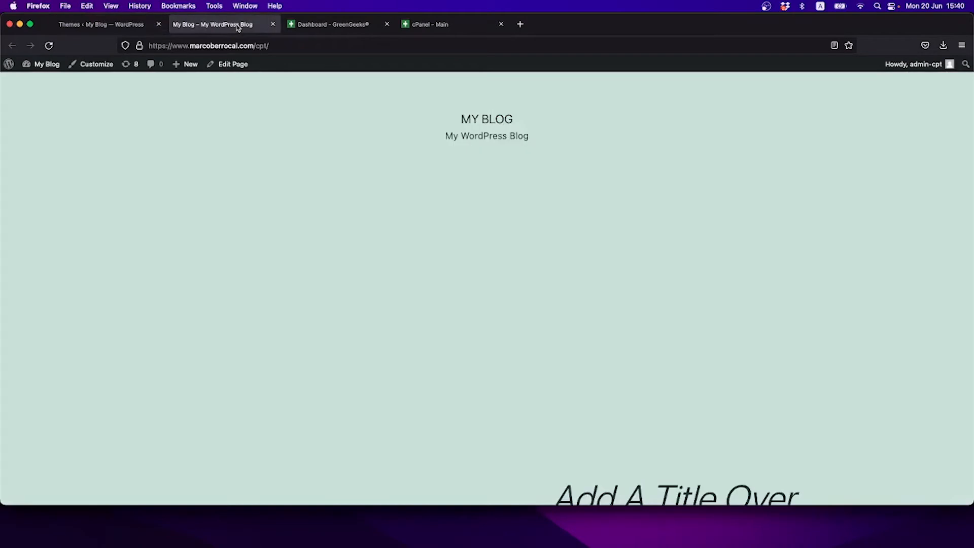
click(48, 45)
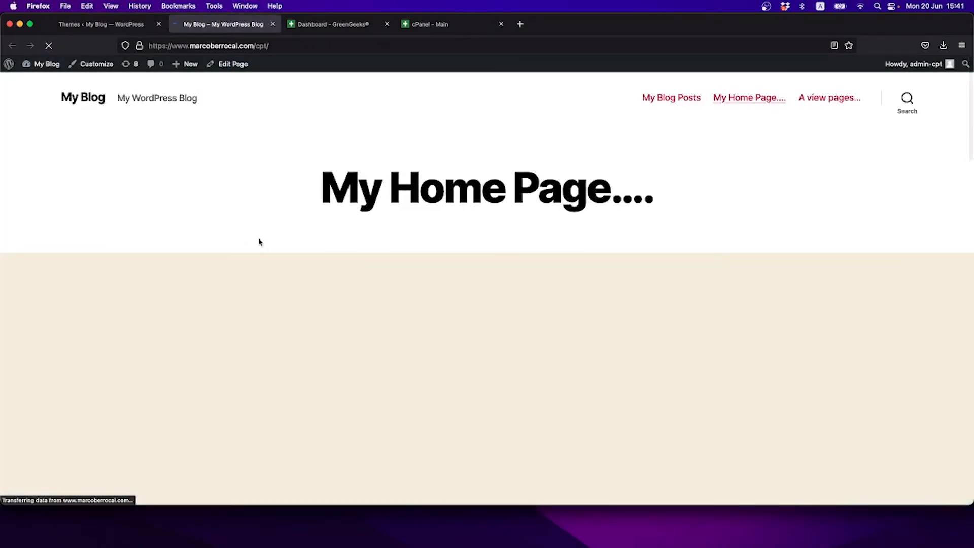
Examine the home page layout under Twenty Twenty, including the services section, widgets and footer
scroll(259, 242, down, 15)
scroll(259, 243, up, 15)
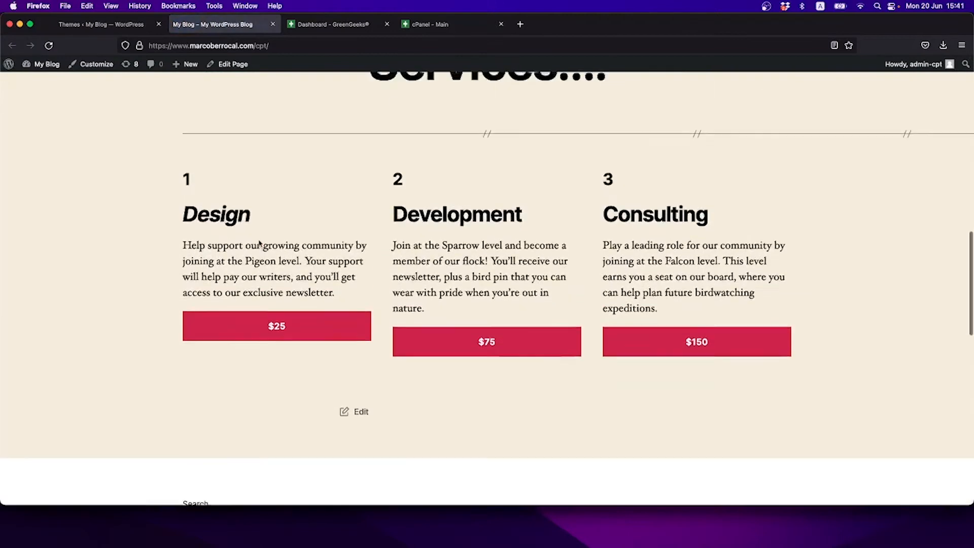
scroll(251, 233, down, 6)
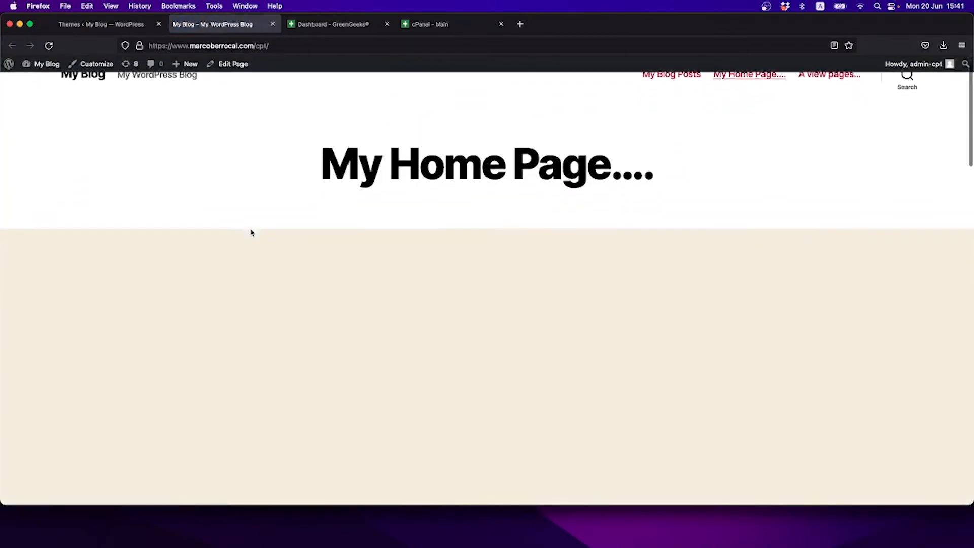
scroll(251, 233, down, 4)
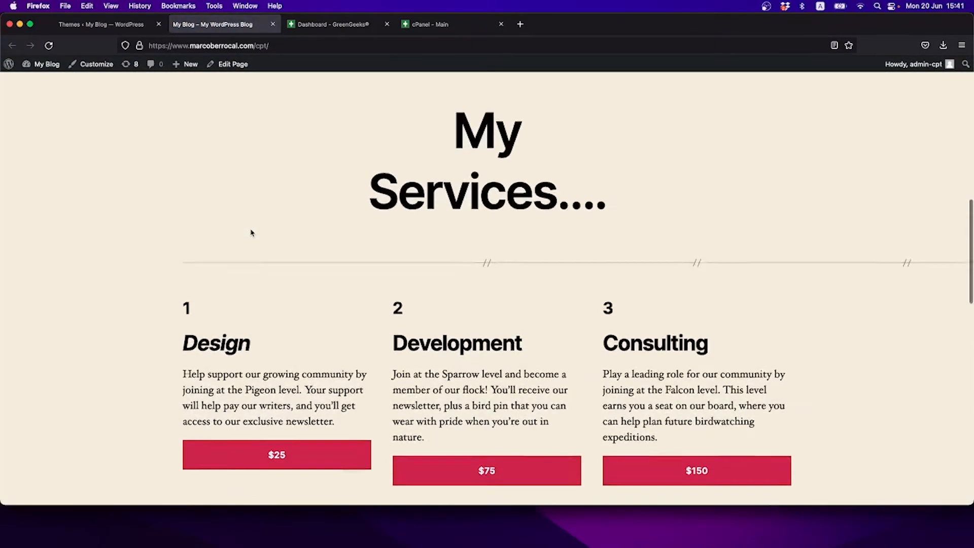
drag(245, 315, 257, 328)
scroll(256, 327, down, 6)
scroll(256, 327, down, 9)
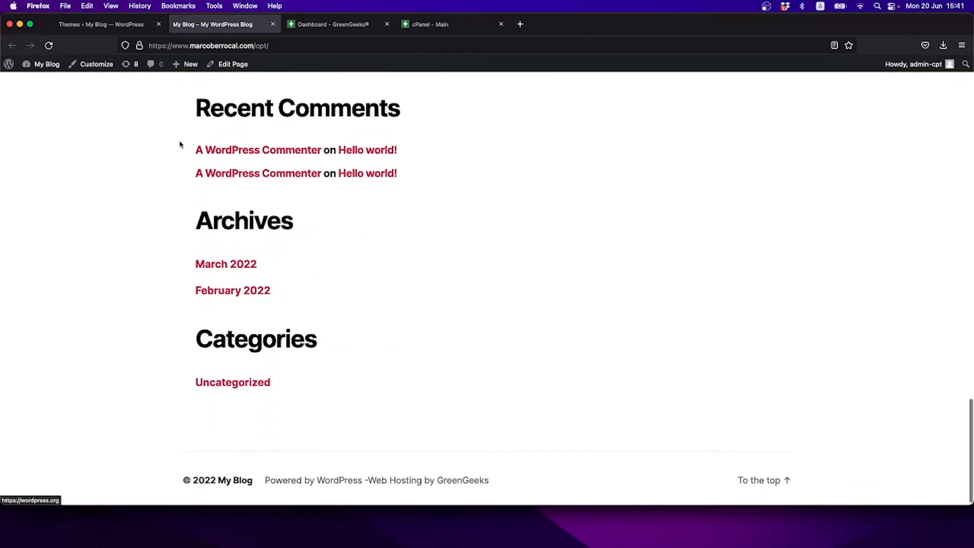
View the theme details of Twenty Twenty in the installed themes, and close them
click(123, 27)
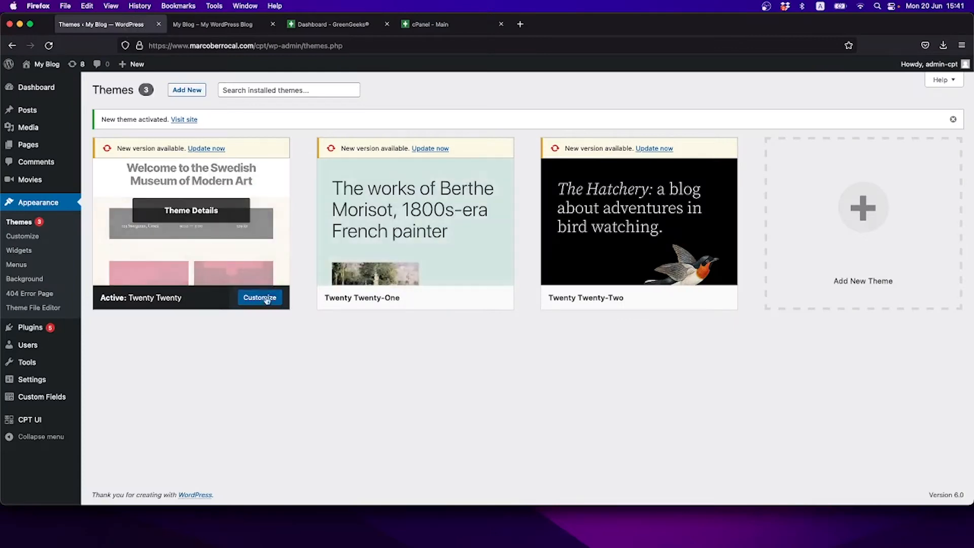
click(196, 213)
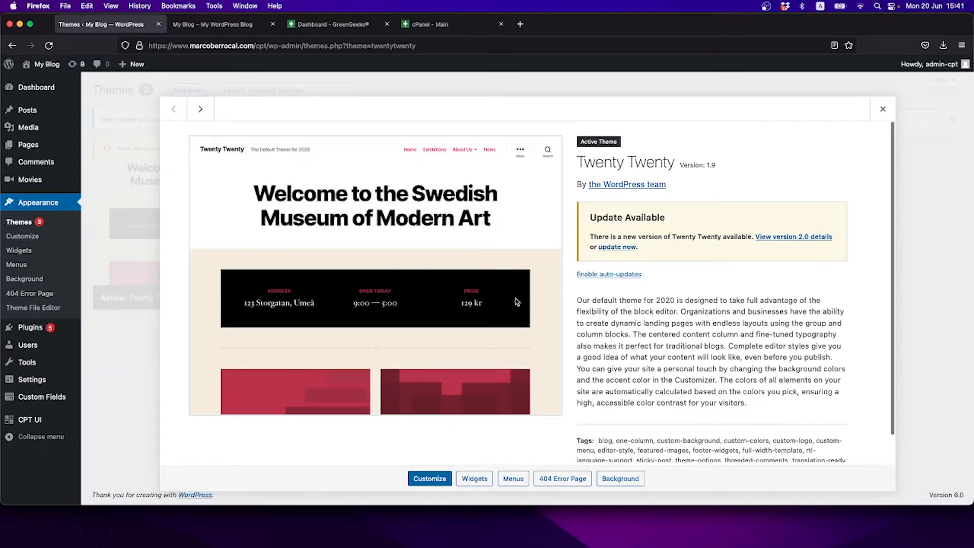
click(883, 109)
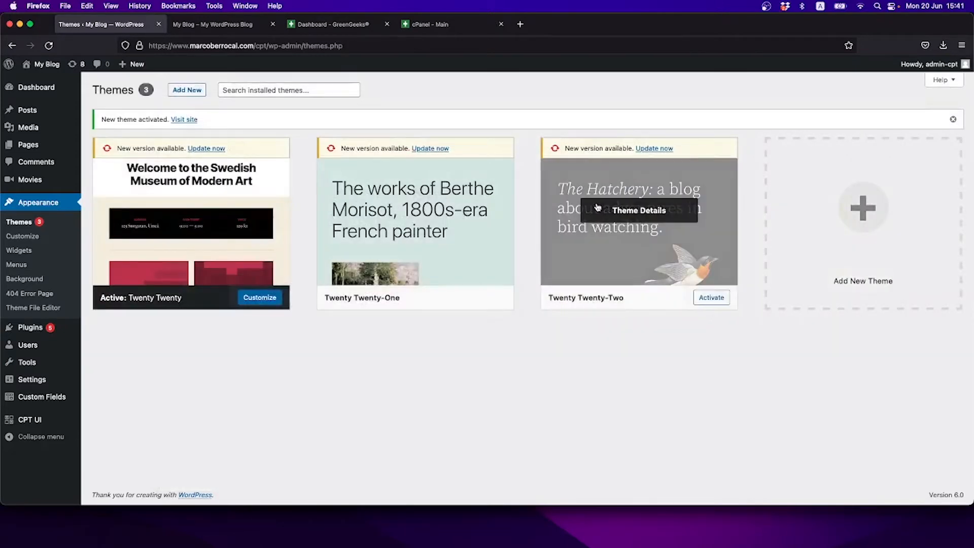
Activate the Twenty Twenty-Two theme and reload the blog's front page
click(711, 297)
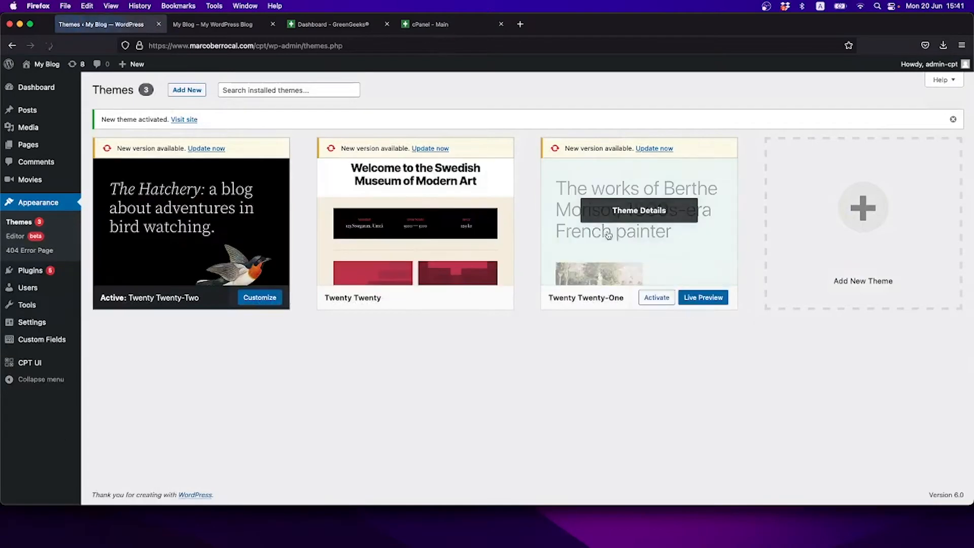
click(213, 24)
click(49, 45)
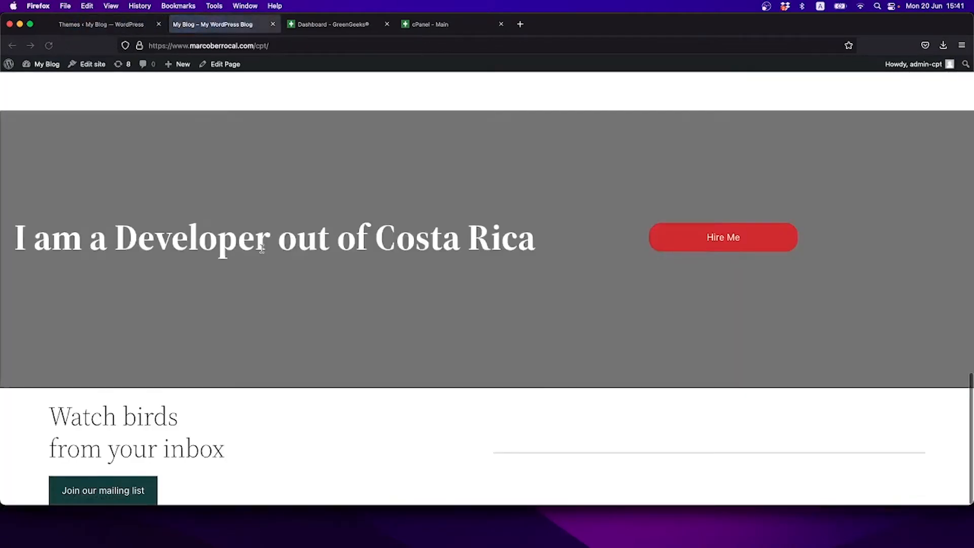
Examine the home page layout under Twenty Twenty-Two, including the header, service columns and the developer banner
scroll(288, 400, up, 3)
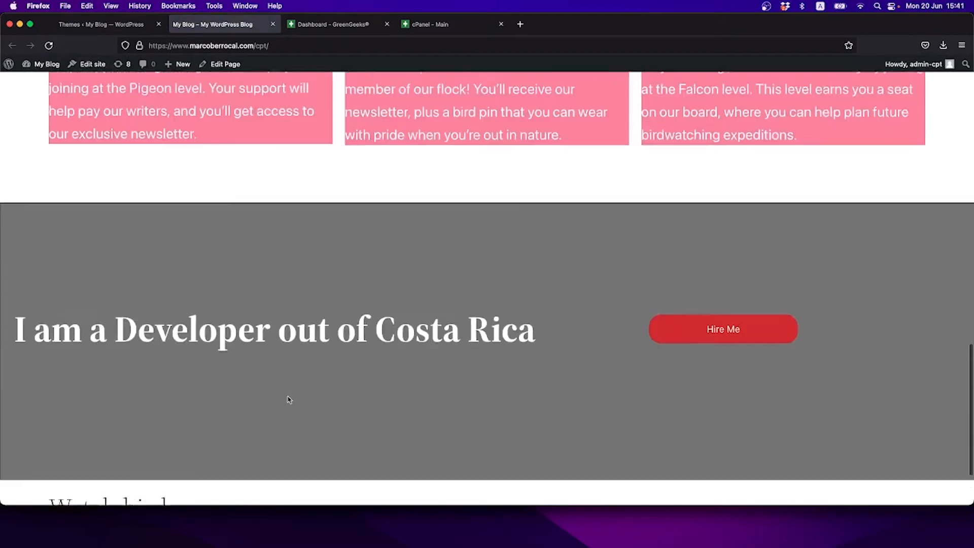
scroll(289, 400, up, 15)
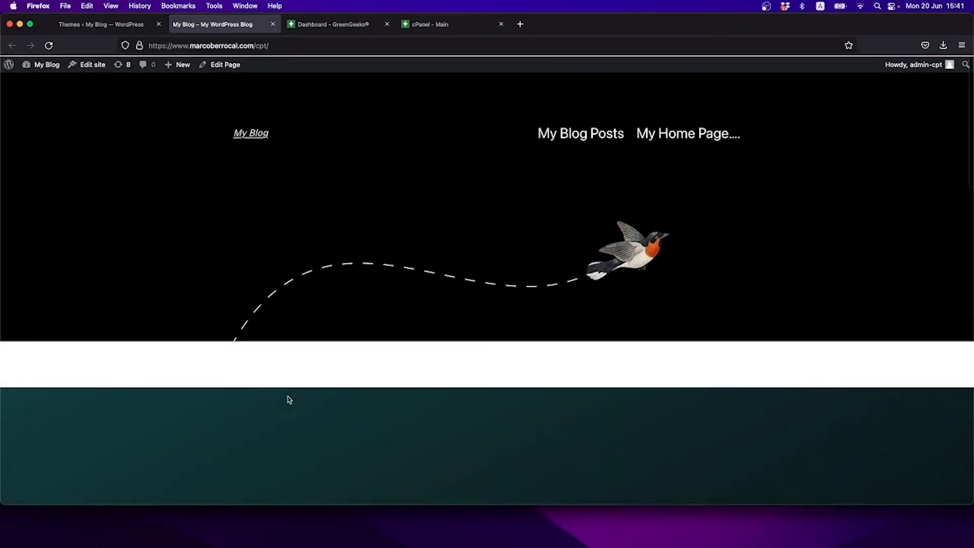
scroll(288, 400, down, 5)
scroll(321, 317, down, 1)
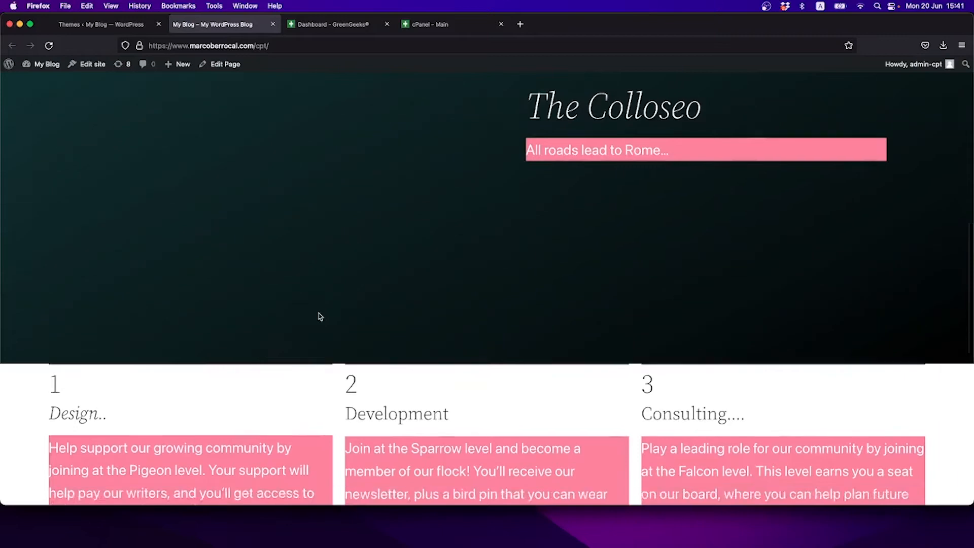
scroll(330, 304, down, 5)
drag(371, 273, 310, 238)
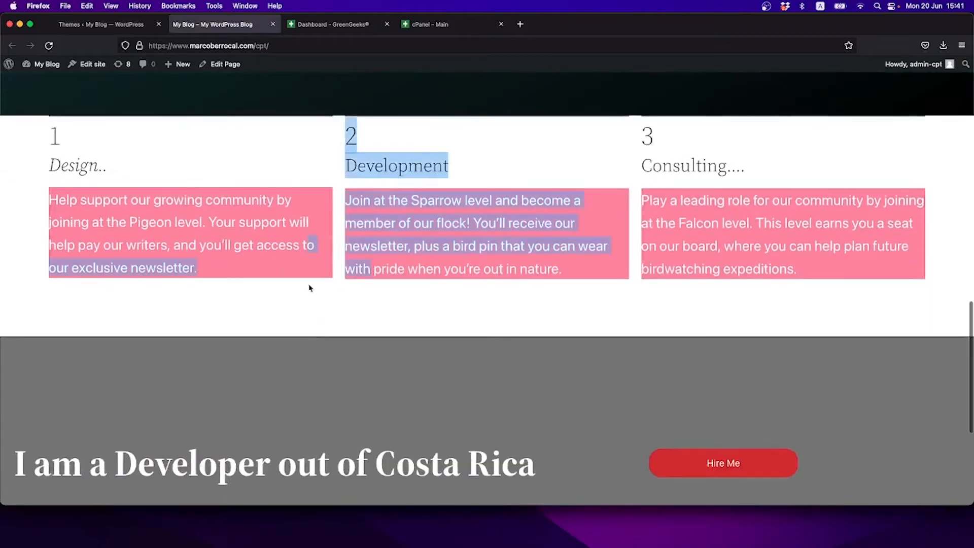
scroll(307, 296, down, 3)
triple_click(293, 304)
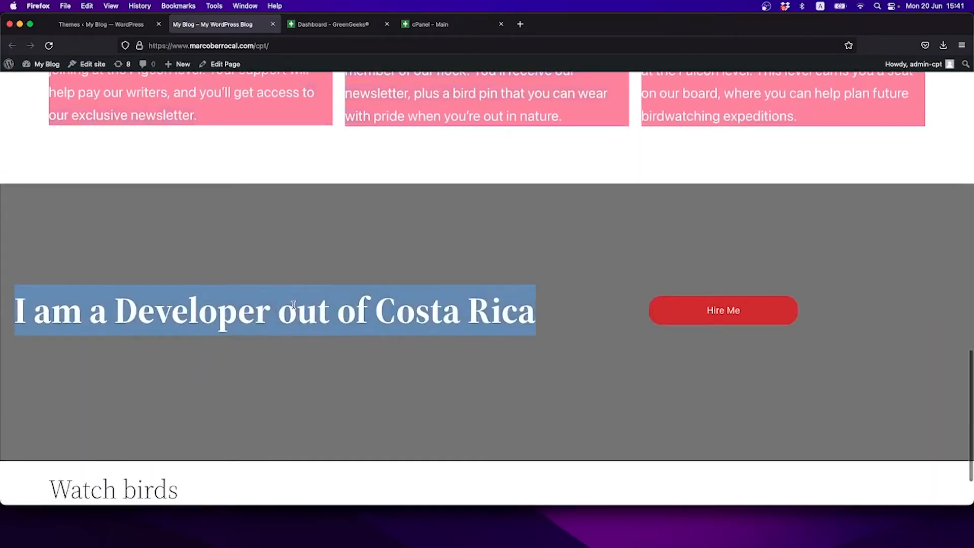
scroll(294, 304, down, 2)
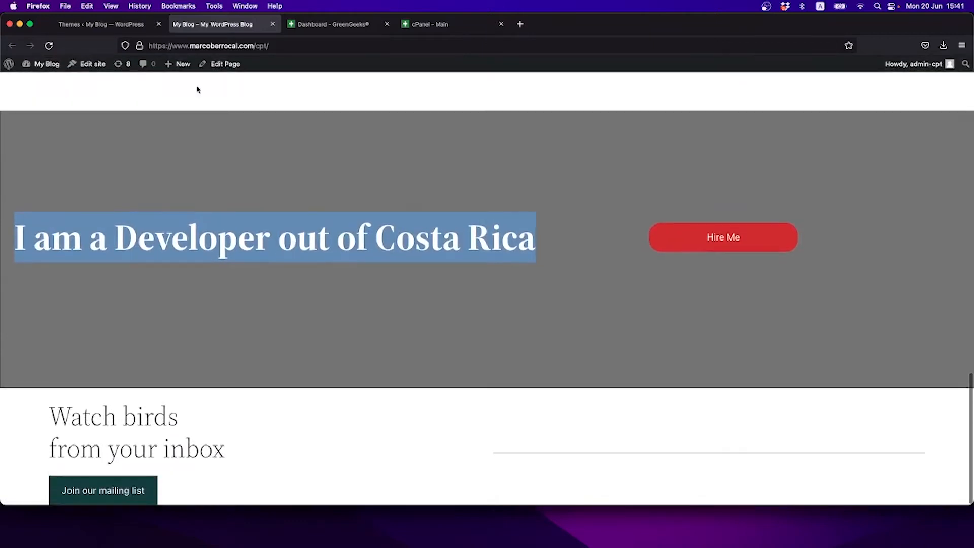
View the theme details of Twenty Twenty-Two and open its 404 Error Page settings
click(127, 27)
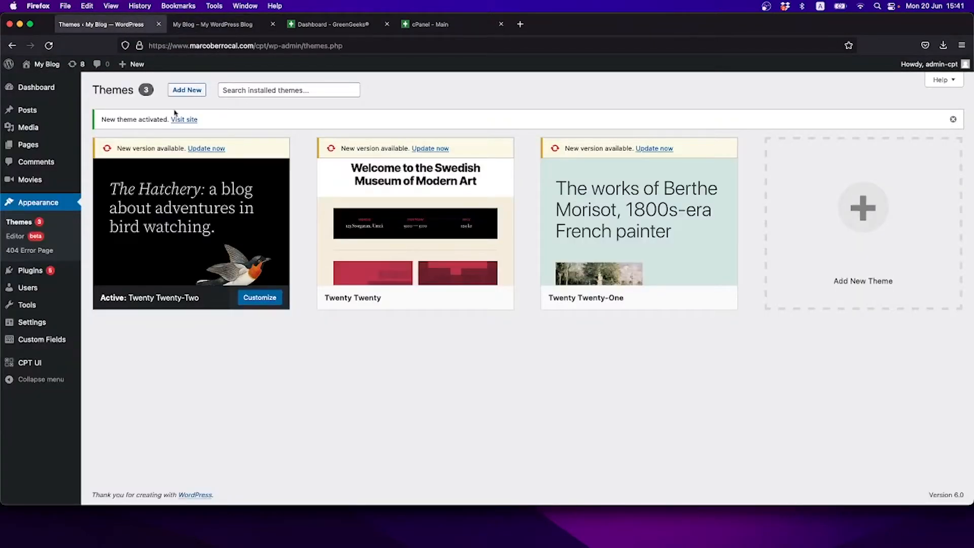
click(269, 273)
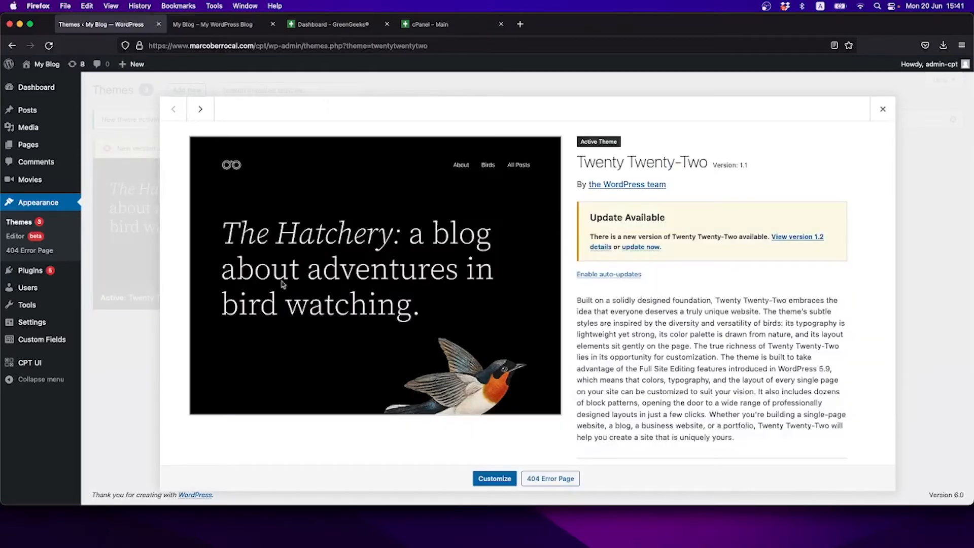
click(550, 478)
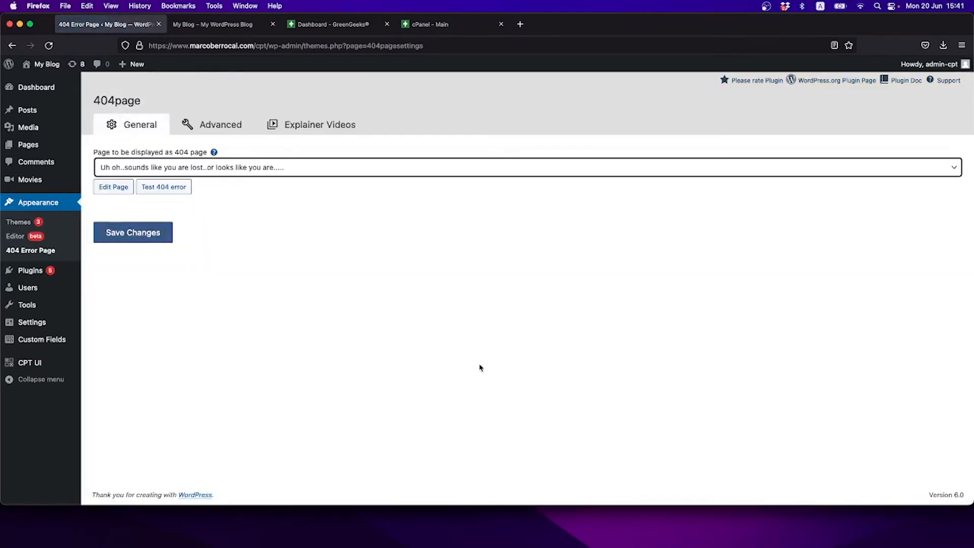
Reactivate the Twenty Twenty-One theme, check the reloaded front page and return to the installed themes
click(19, 223)
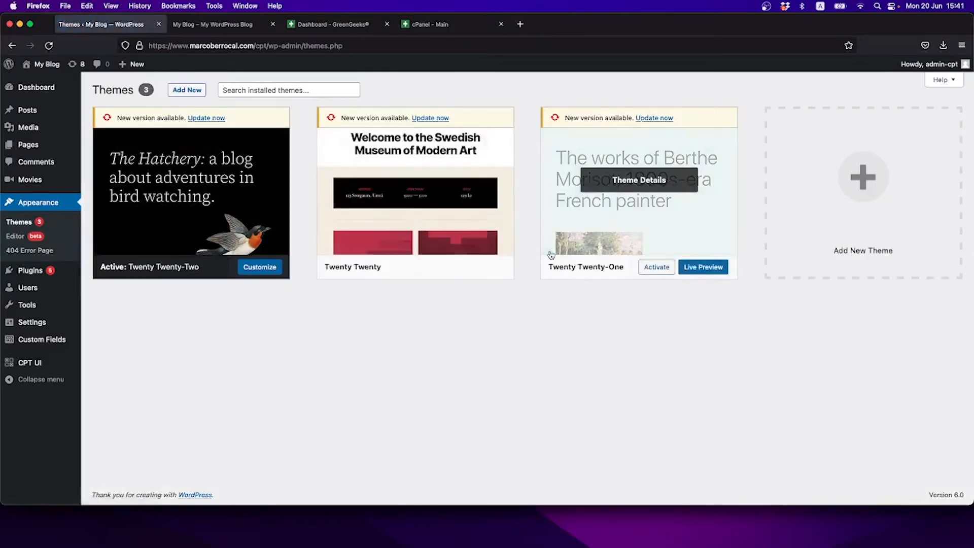
click(652, 267)
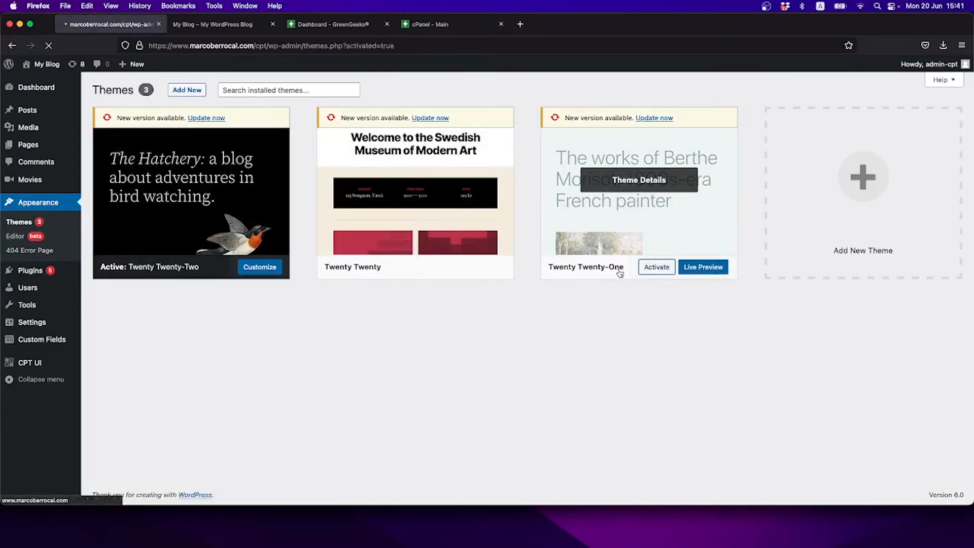
click(215, 25)
click(49, 45)
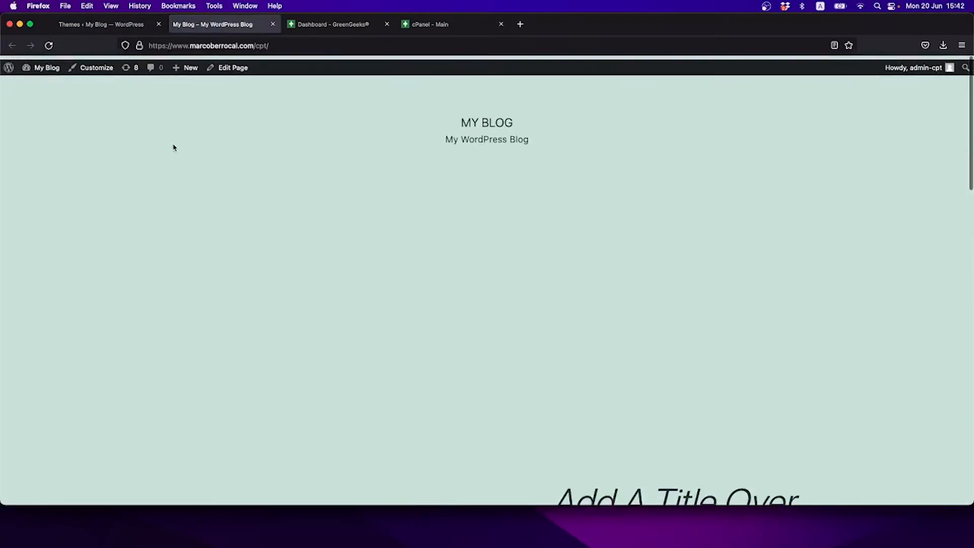
click(101, 25)
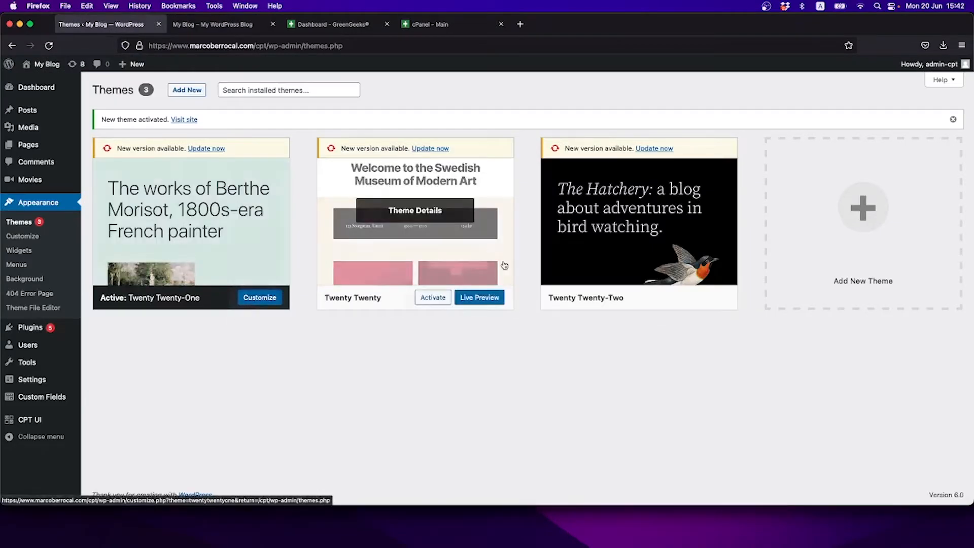
Activate Twenty Twenty-Two once more and switch back to Twenty Twenty-One
click(710, 298)
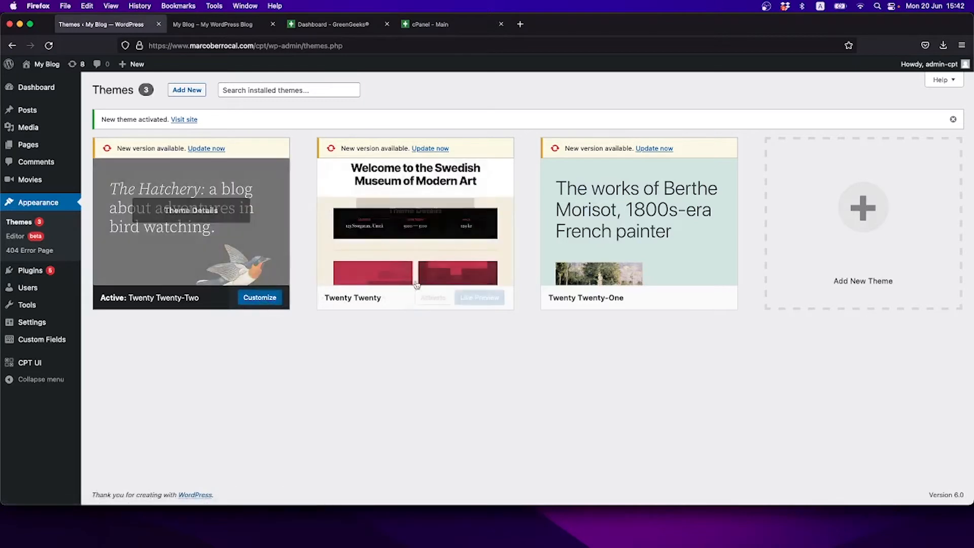
click(657, 299)
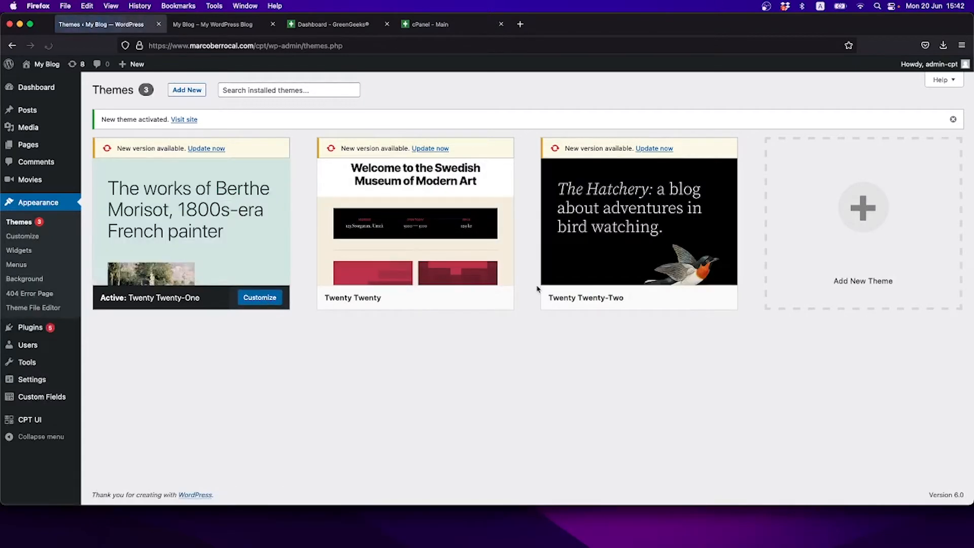
Open the Customizer for Twenty Twenty-One and show its Site Identity settings
click(260, 300)
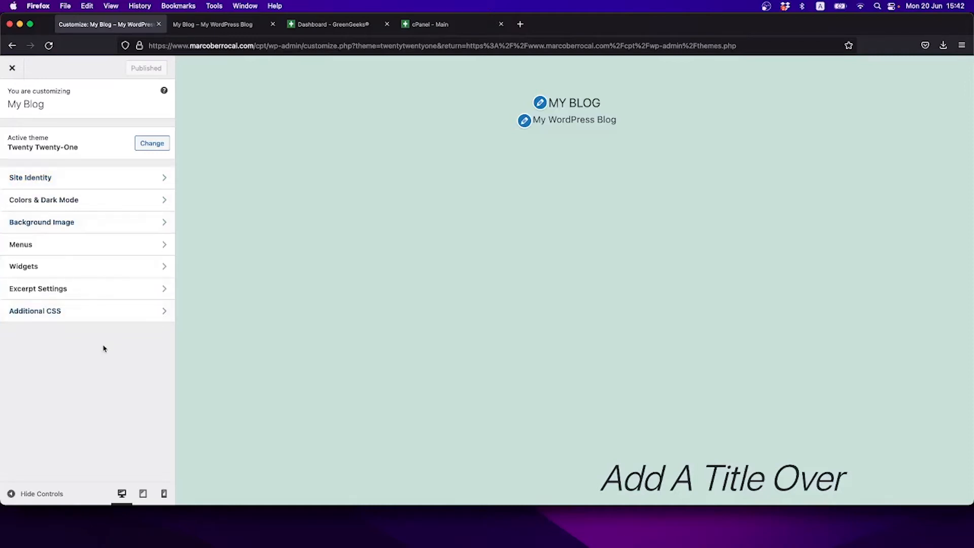
click(119, 179)
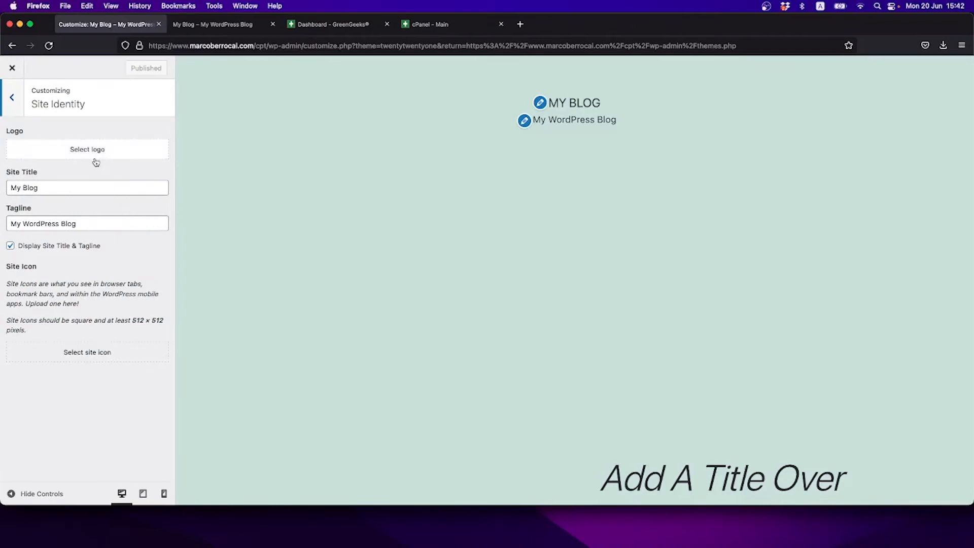
Examine the Site Title and Tagline fields in Site Identity and jump to the title from its edit shortcut in the preview
double_click(76, 191)
click(73, 224)
double_click(73, 223)
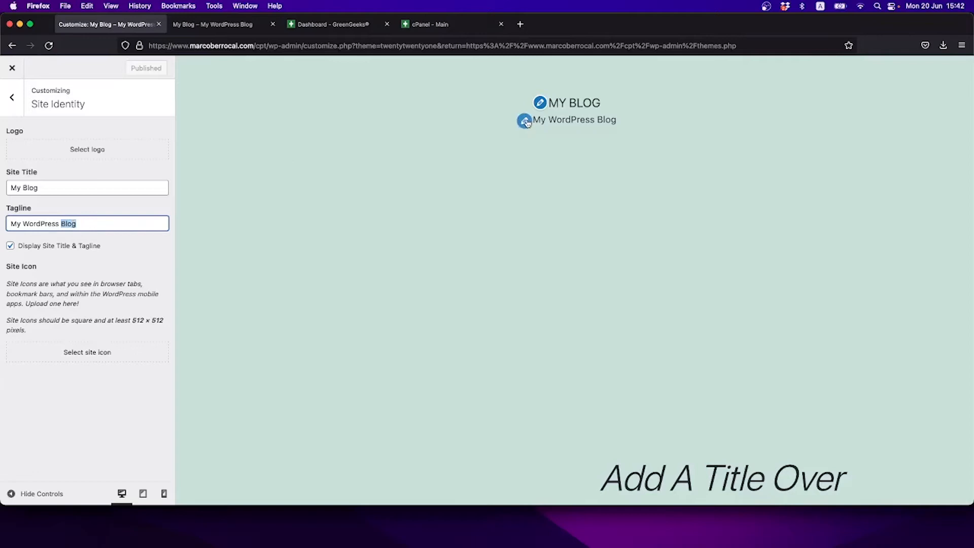
click(538, 103)
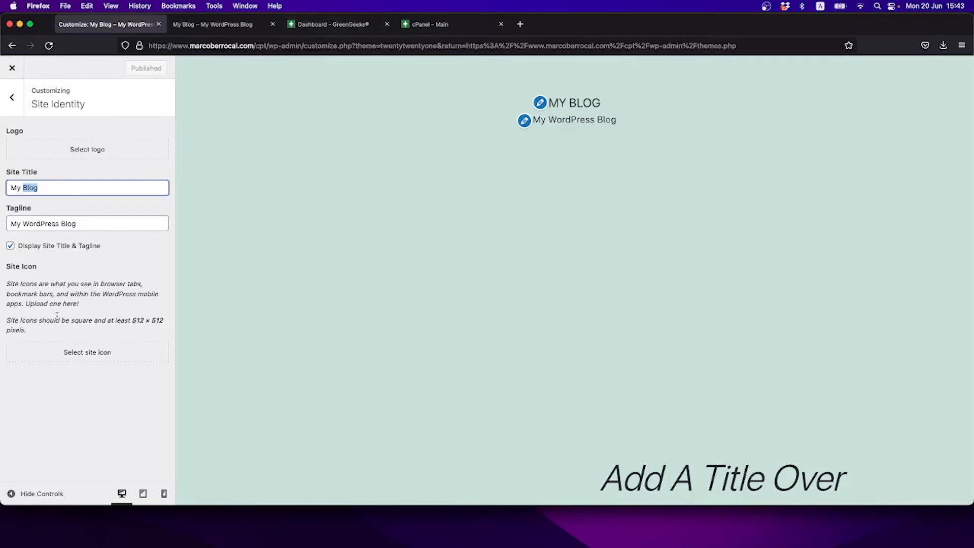
Try the green background color #95c499 in Colors & Dark Mode and leave the Customizer without saving
click(12, 97)
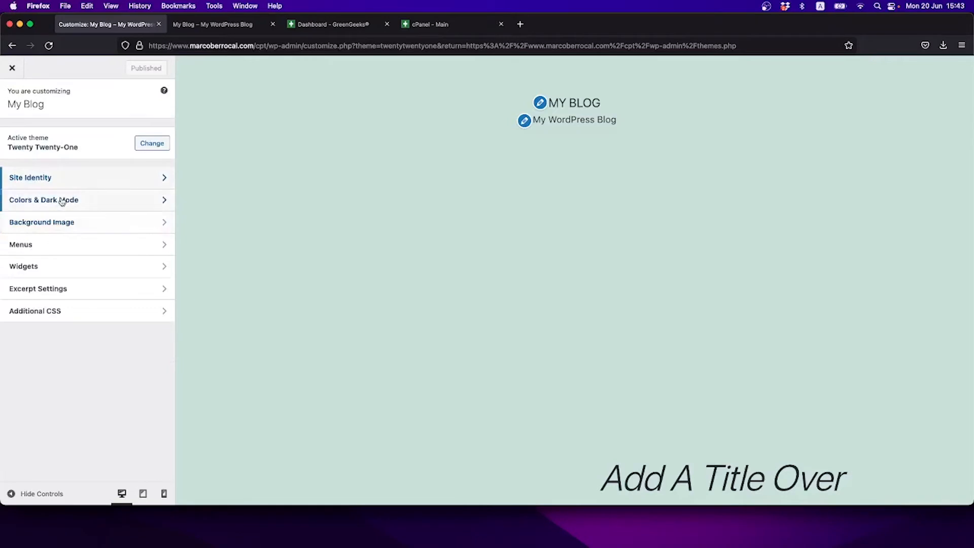
click(62, 201)
click(41, 147)
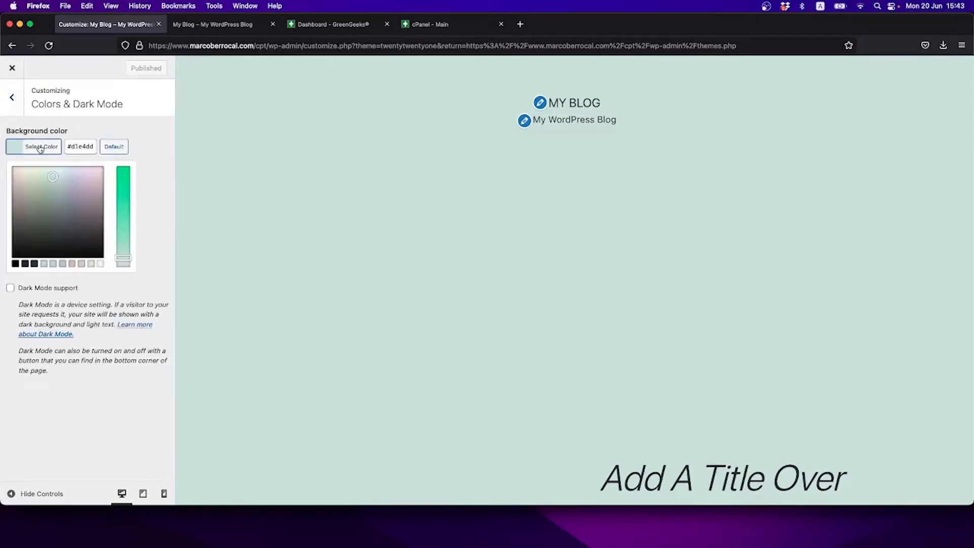
click(40, 207)
drag(39, 208, 45, 188)
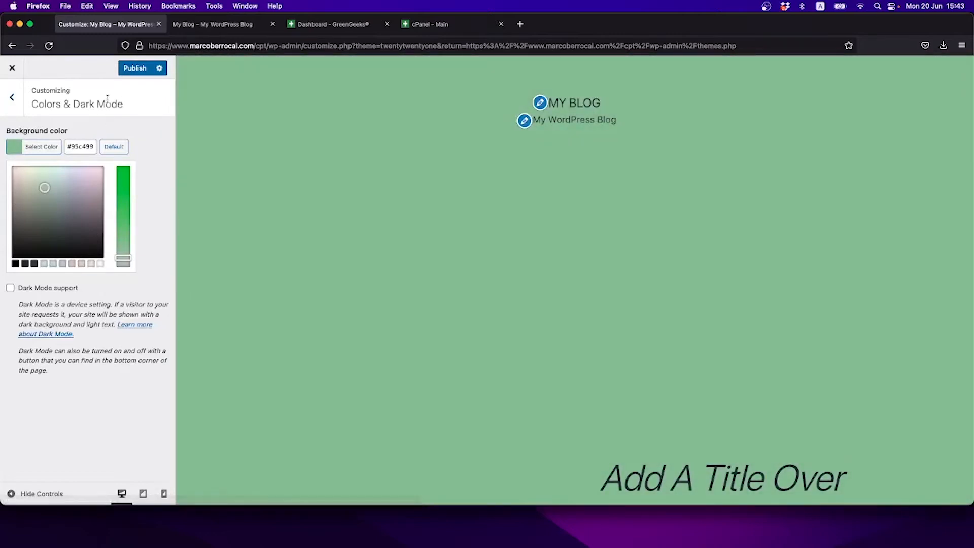
click(12, 68)
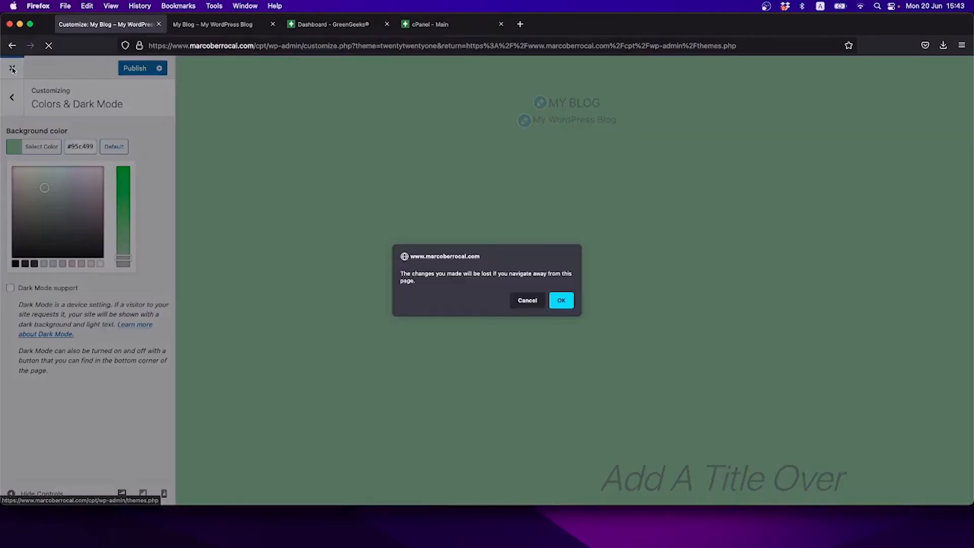
click(561, 300)
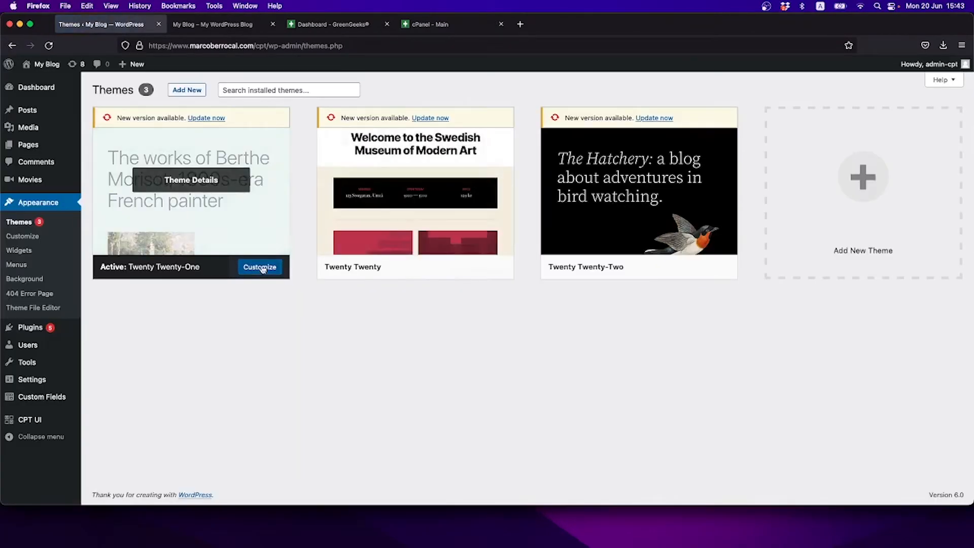
Reopen the Customizer for Twenty Twenty-One and set wc_europe.jpg from the Media Library as the background image
click(261, 267)
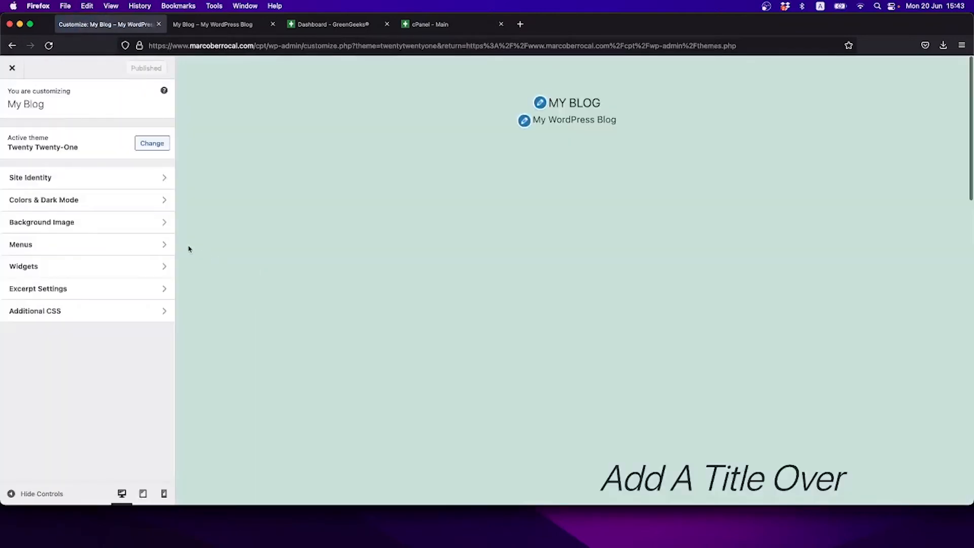
click(131, 230)
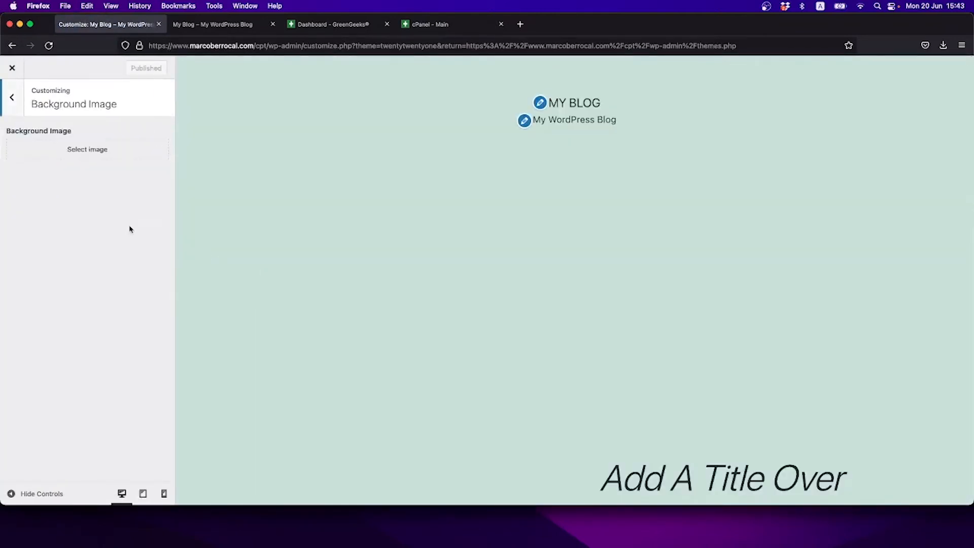
click(89, 155)
click(72, 212)
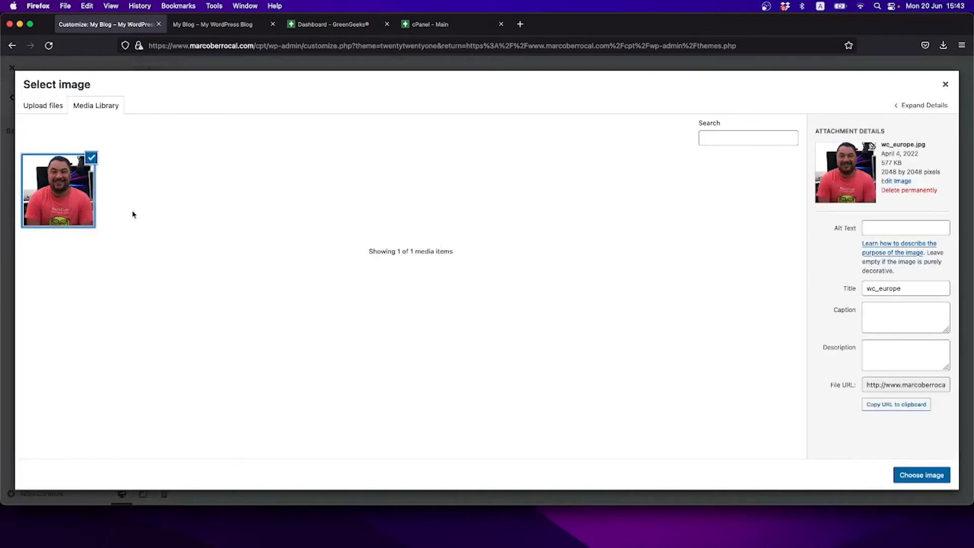
click(930, 475)
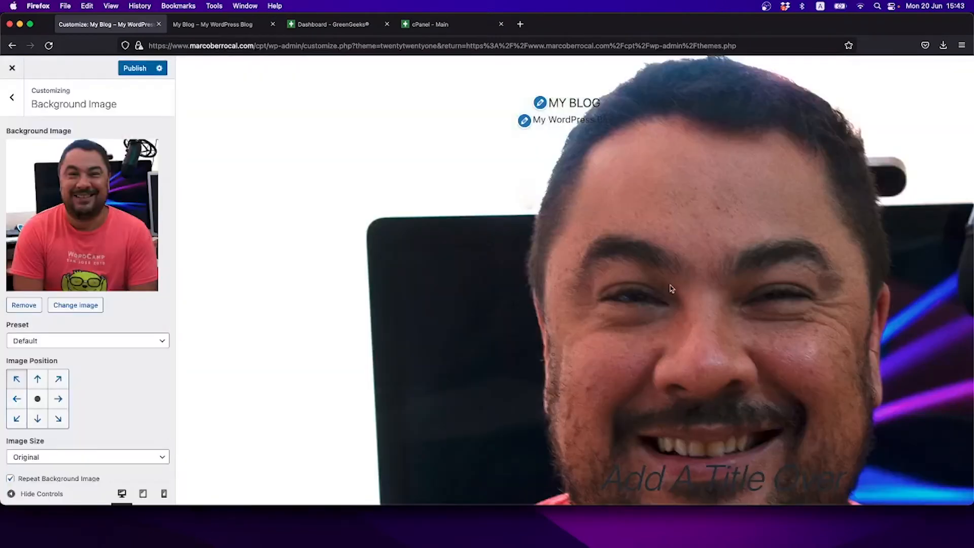
scroll(631, 253, down, 15)
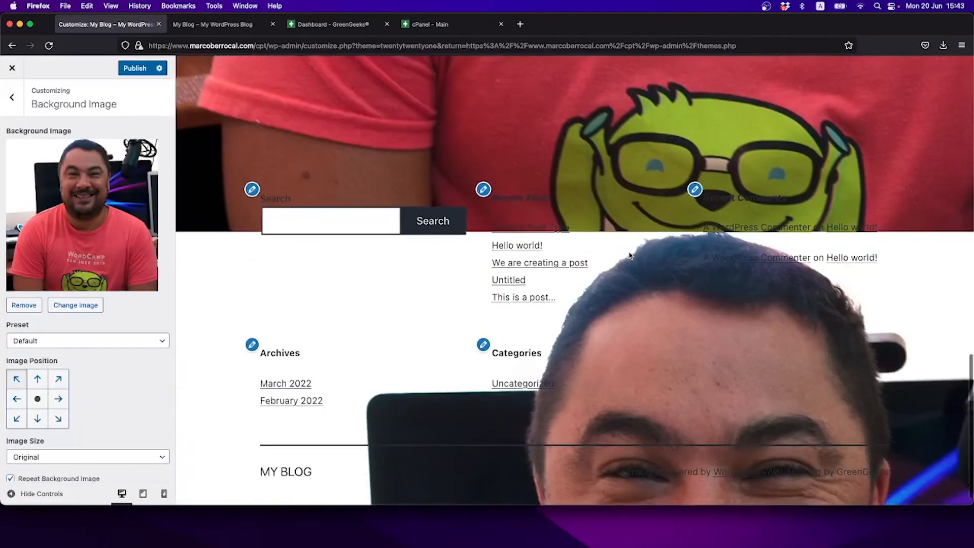
scroll(630, 255, up, 10)
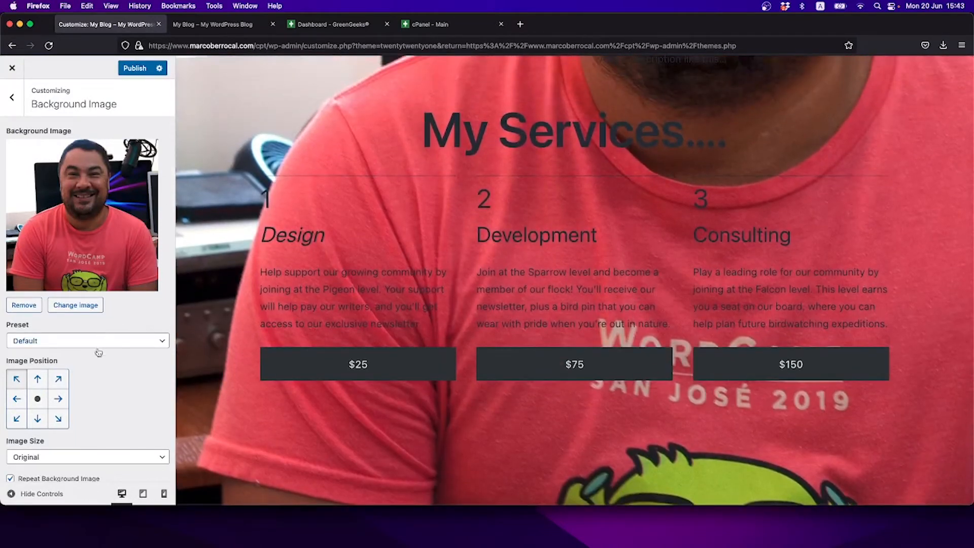
Set the background's image size to Fill Screen, turn off Repeat Background Image and check the preview
click(92, 456)
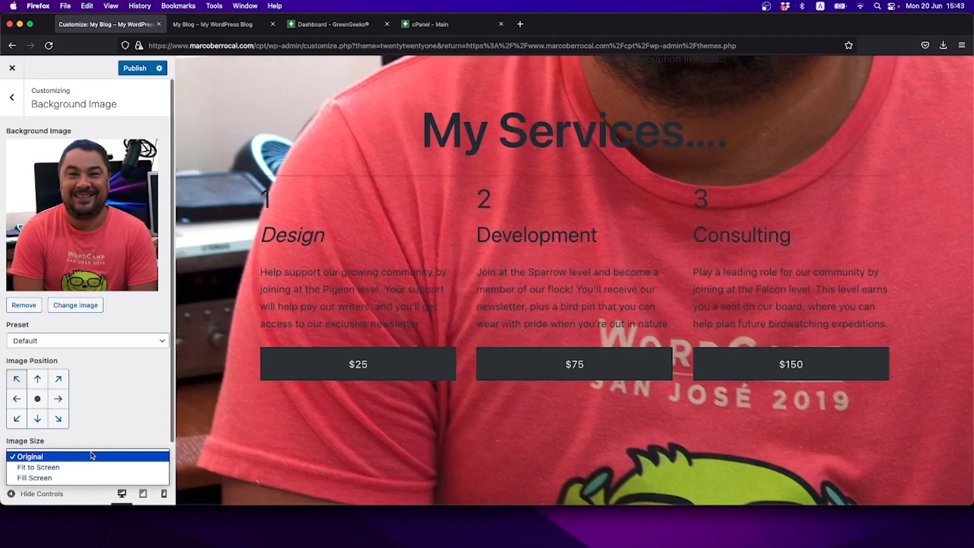
click(83, 477)
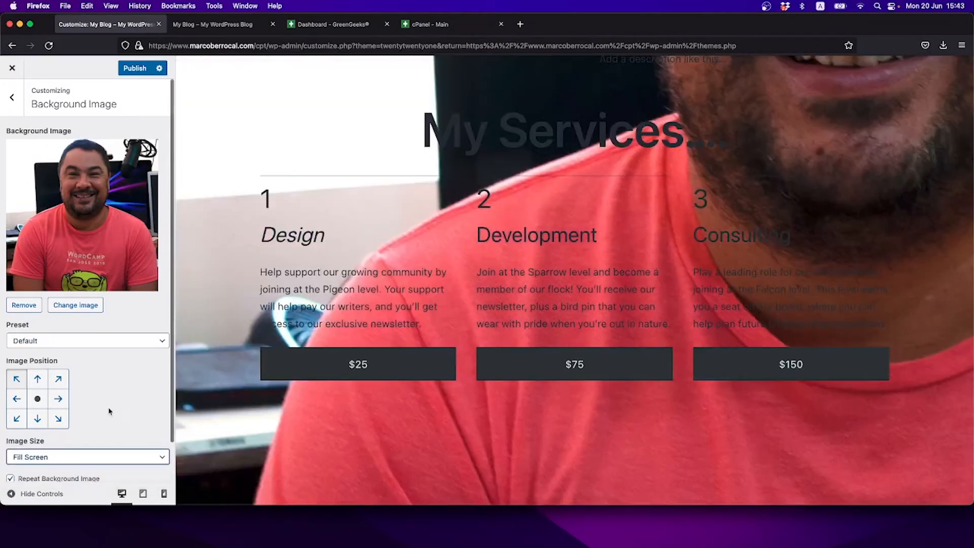
scroll(109, 411, down, 2)
click(74, 440)
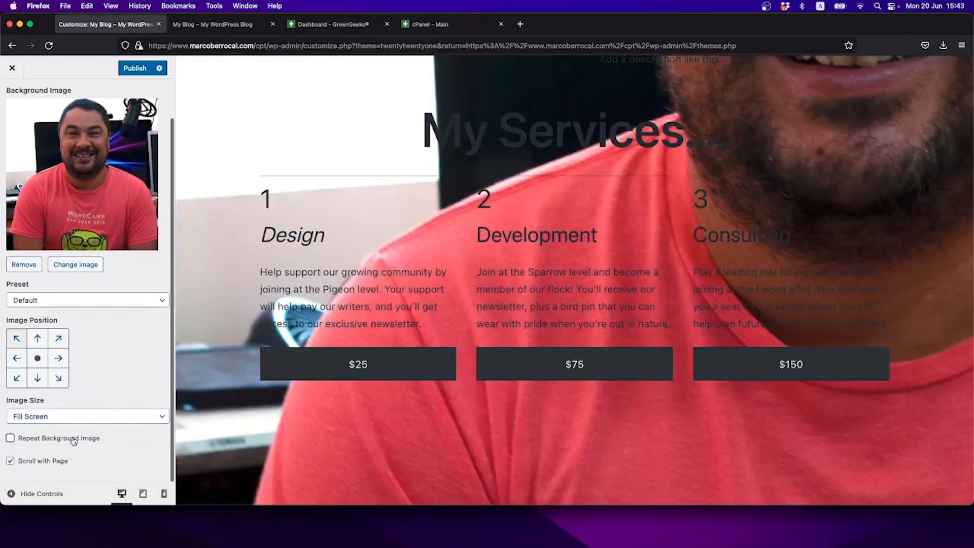
scroll(412, 282, down, 10)
scroll(411, 282, up, 16)
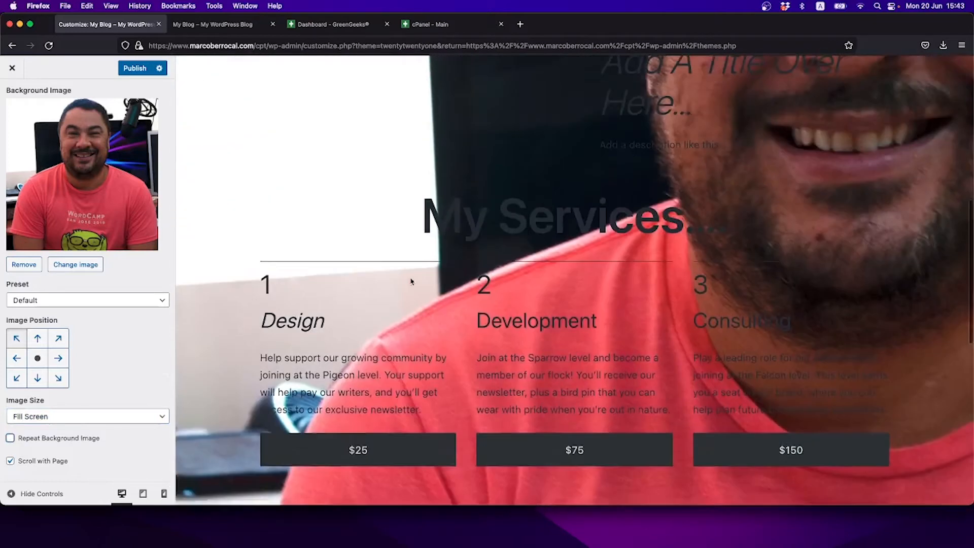
scroll(411, 282, up, 5)
Publish the background image changes, check the reloaded front page and close the Customizer
click(133, 67)
click(208, 35)
click(49, 45)
click(116, 24)
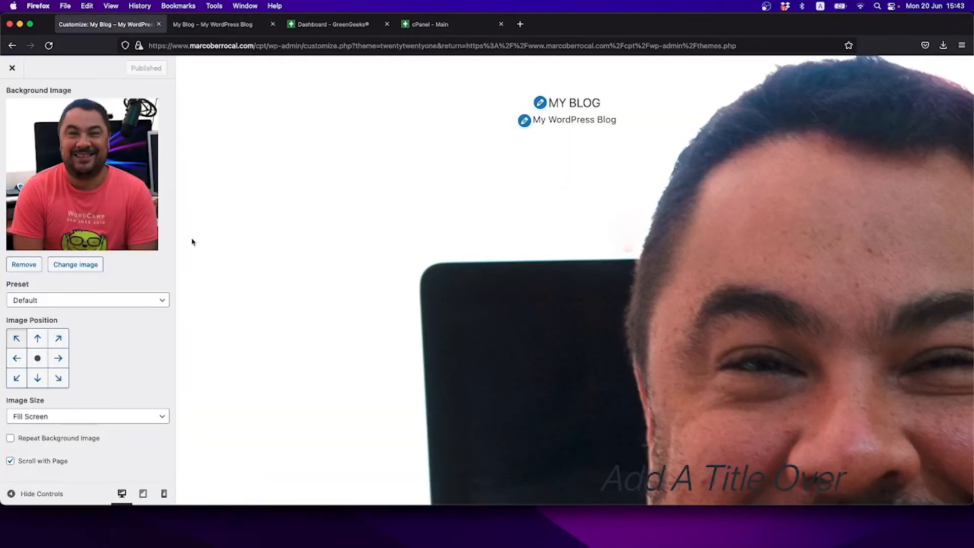
click(12, 67)
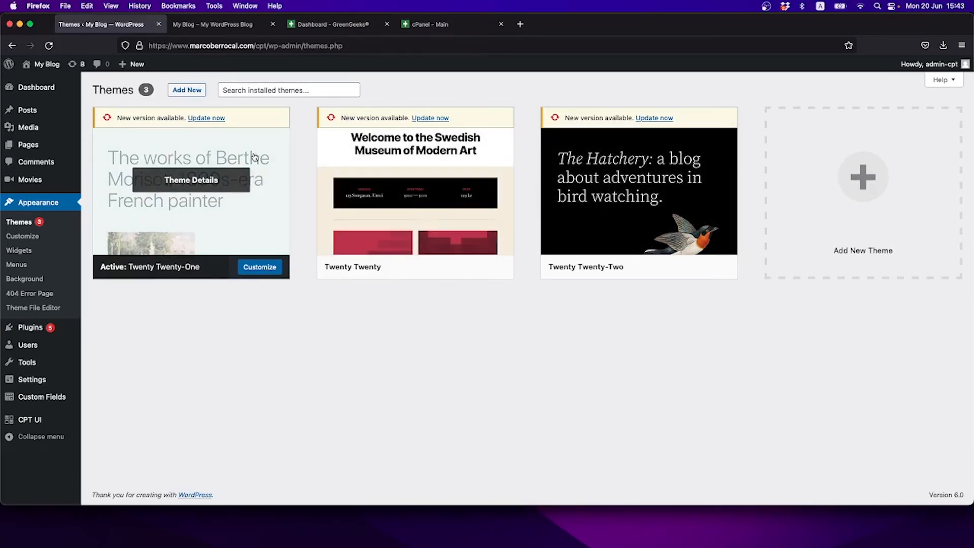
Switch to cPanel, open public_html/cpt/wp-content/themes in the File Manager and compare its folders with WordPress's installed themes
click(426, 27)
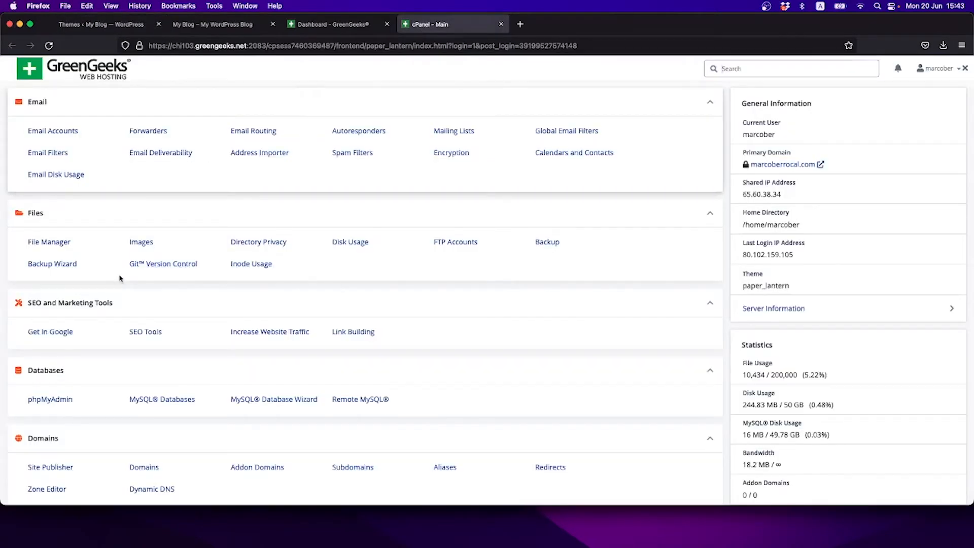
click(54, 248)
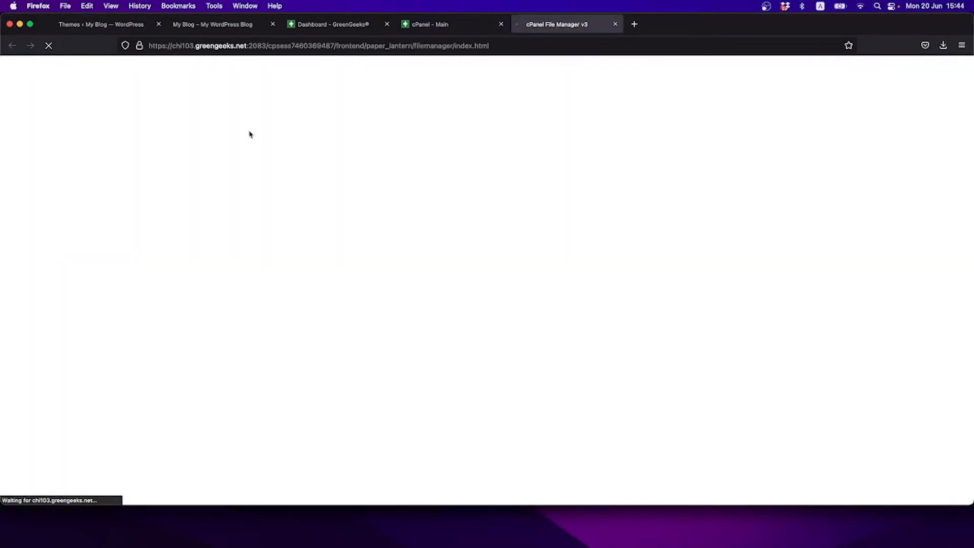
double_click(178, 226)
double_click(195, 148)
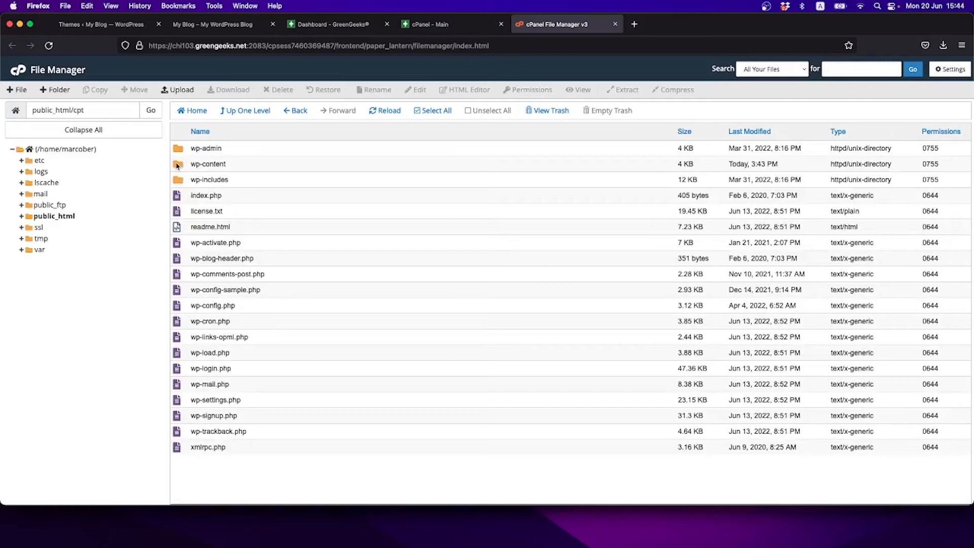
double_click(178, 165)
double_click(178, 165)
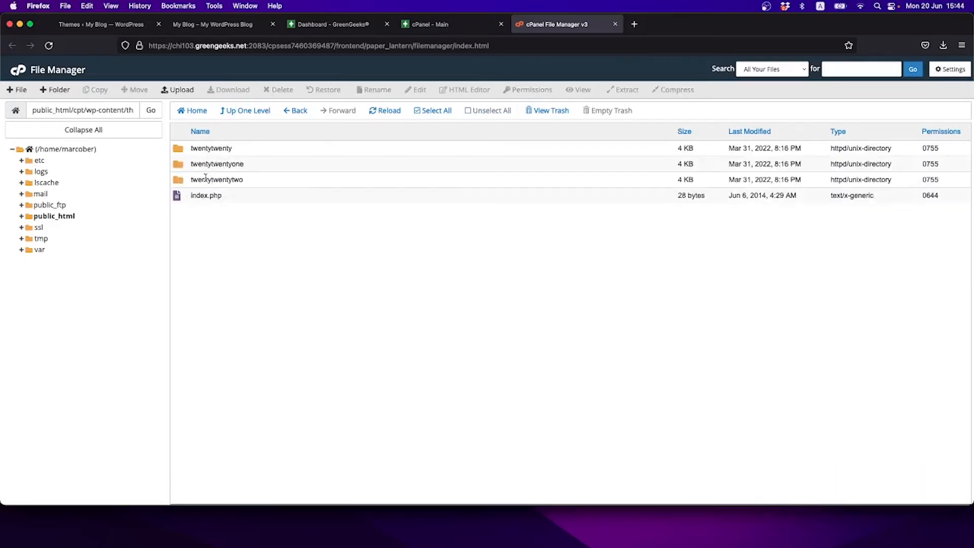
click(125, 25)
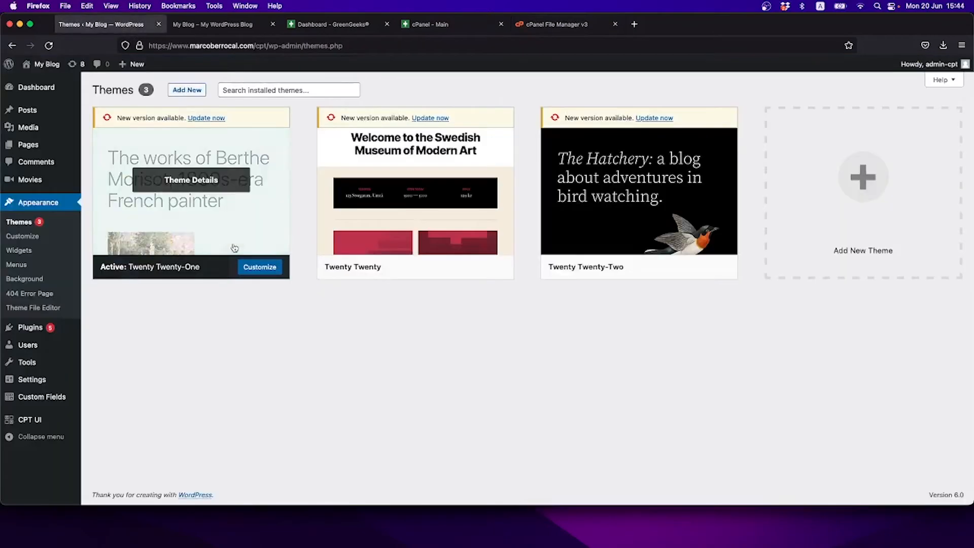
click(555, 31)
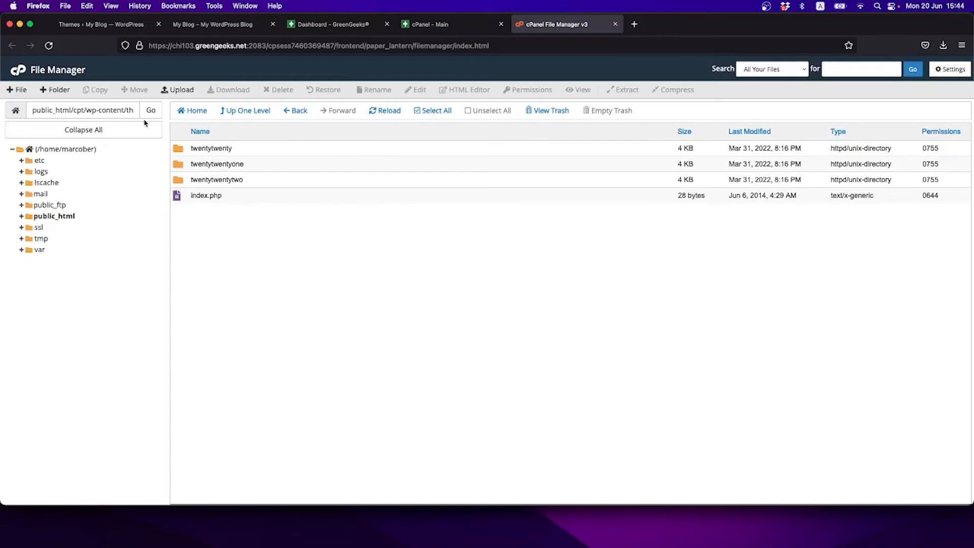
Go back up to public_html and retrace the path through cpt and wp-content to the themes folder
click(241, 113)
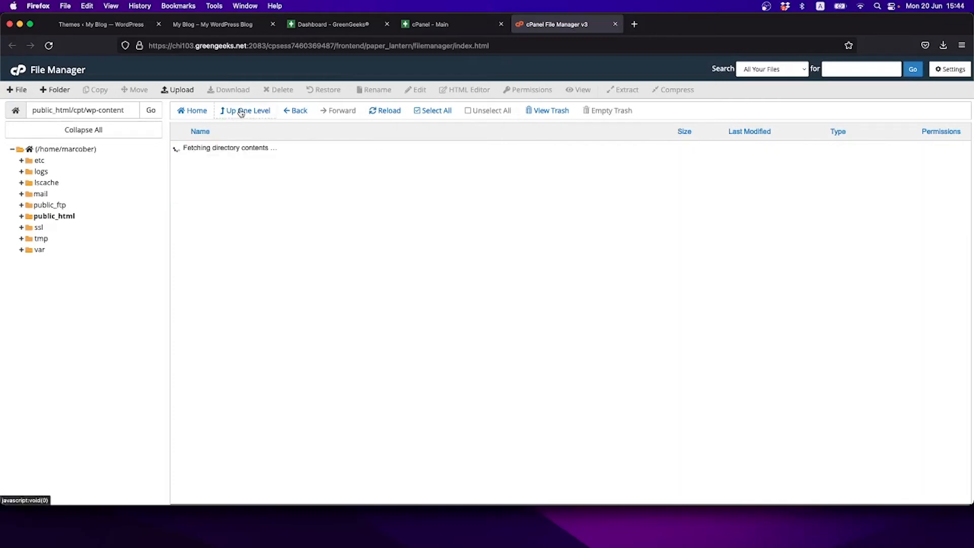
click(241, 113)
click(241, 113)
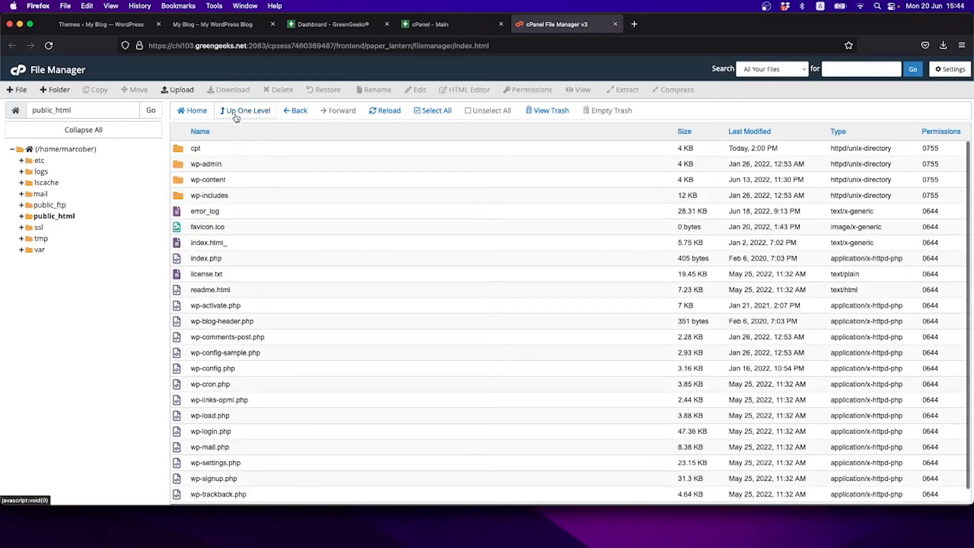
double_click(177, 148)
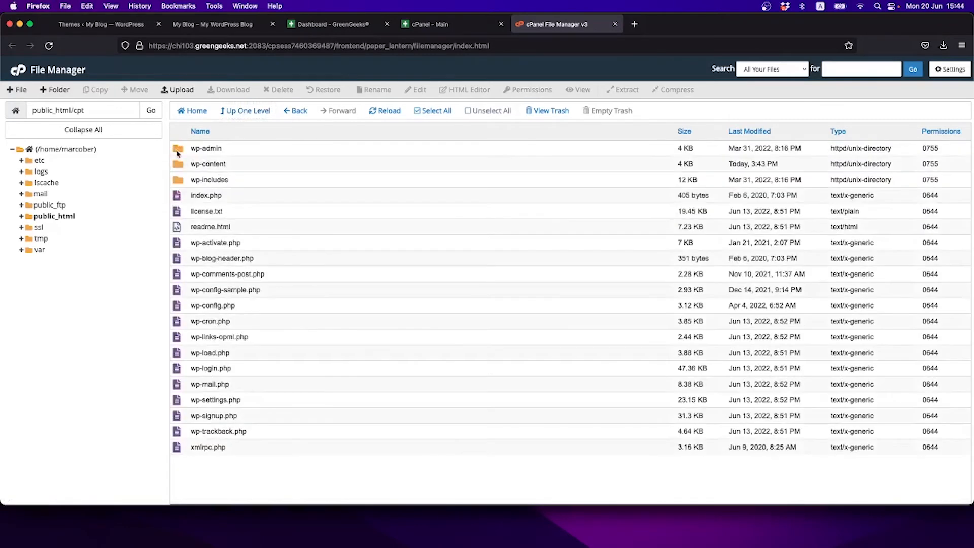
double_click(178, 165)
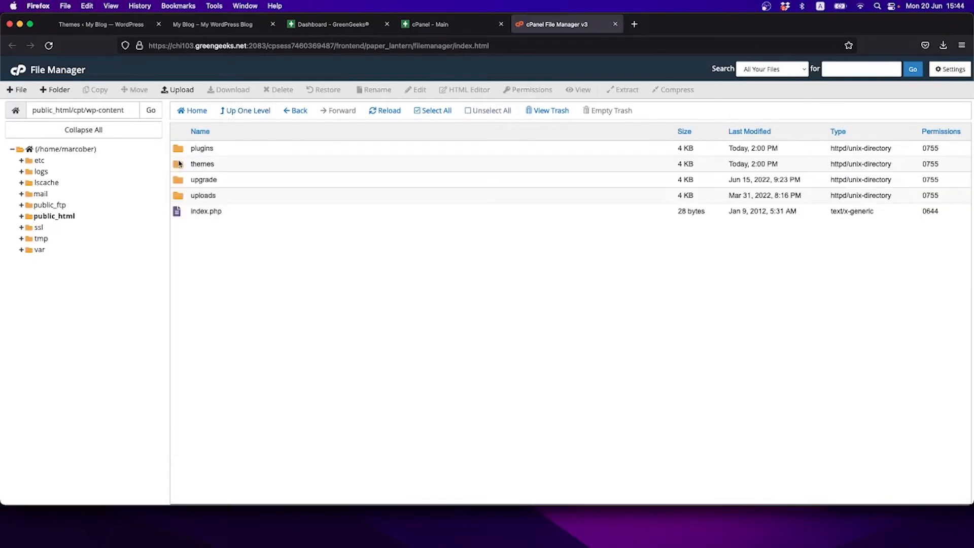
double_click(180, 165)
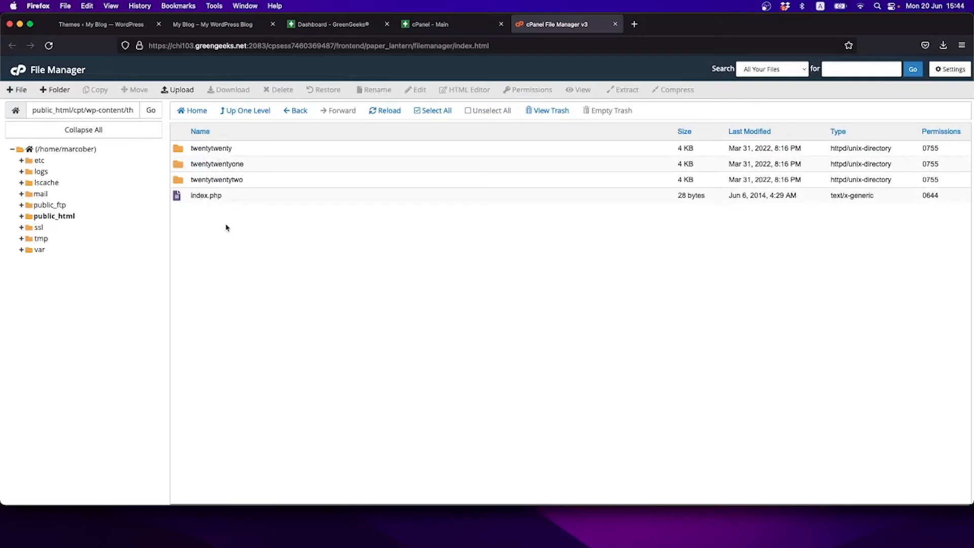
Return to WordPress's Themes page, open the Add Themes catalog and browse the popular themes
click(141, 26)
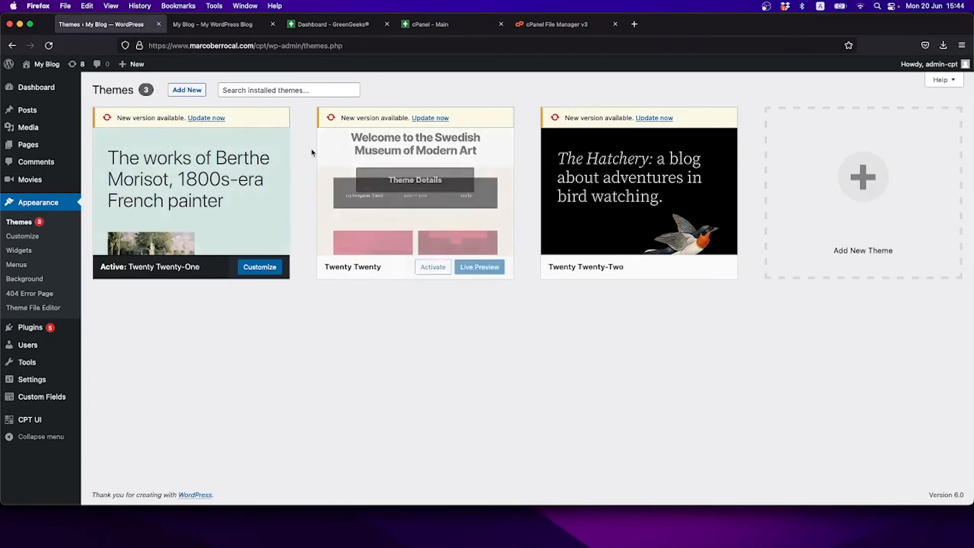
click(186, 92)
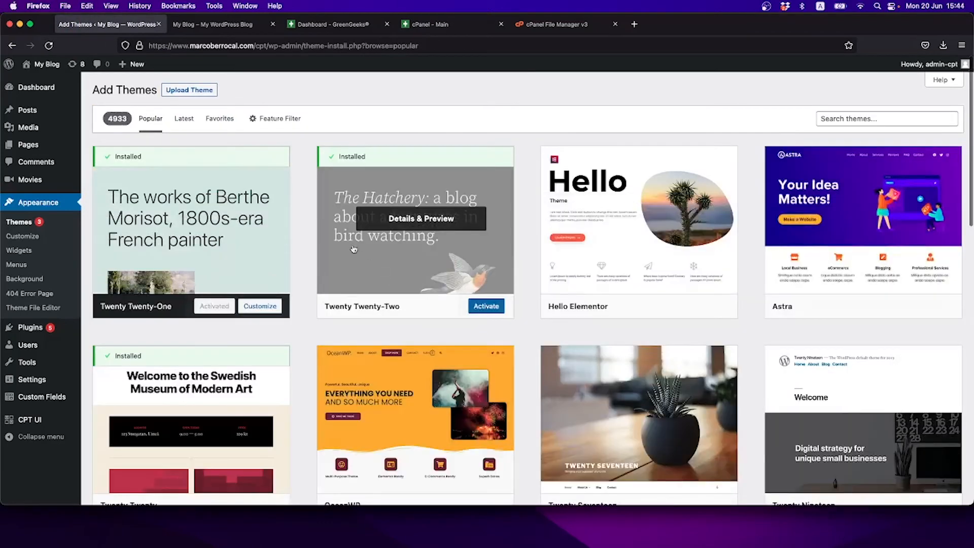
scroll(805, 248, down, 1)
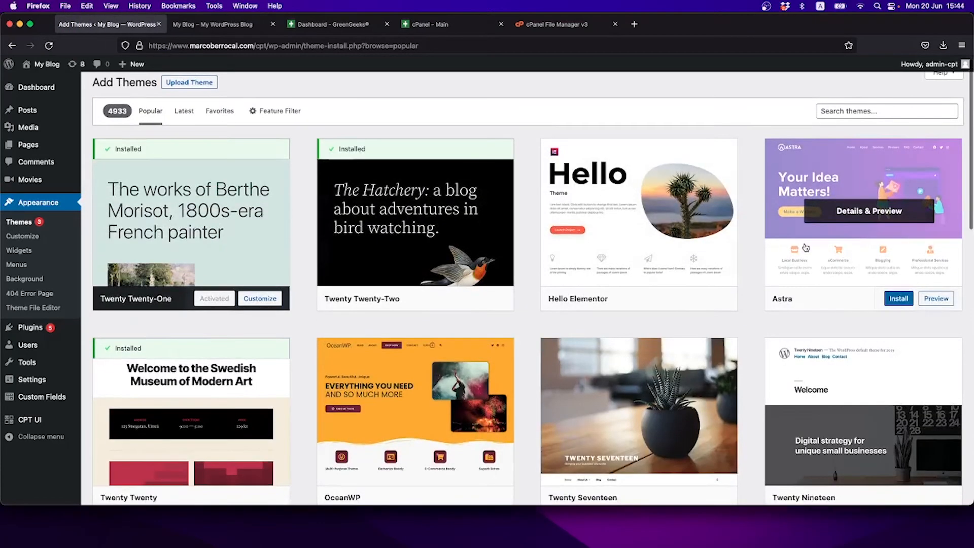
scroll(805, 247, down, 8)
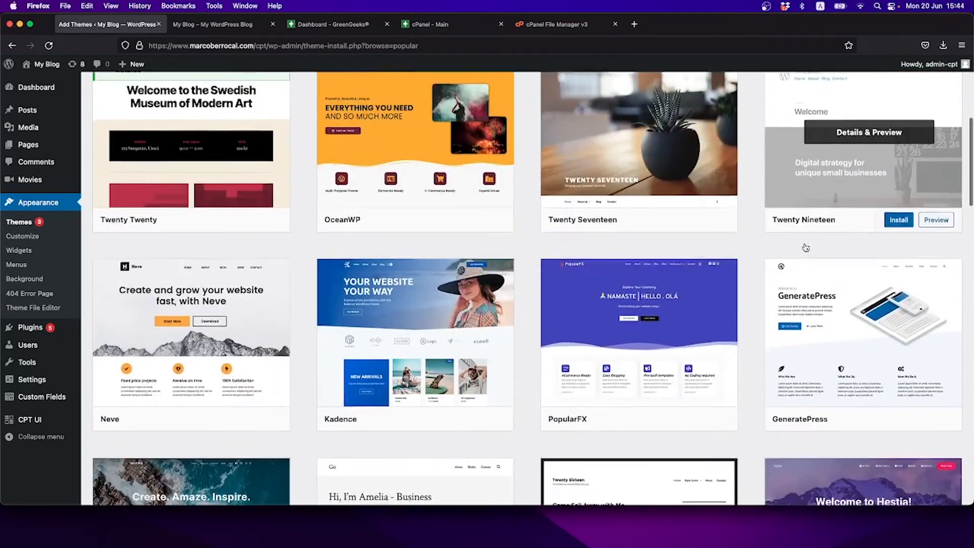
scroll(805, 247, down, 6)
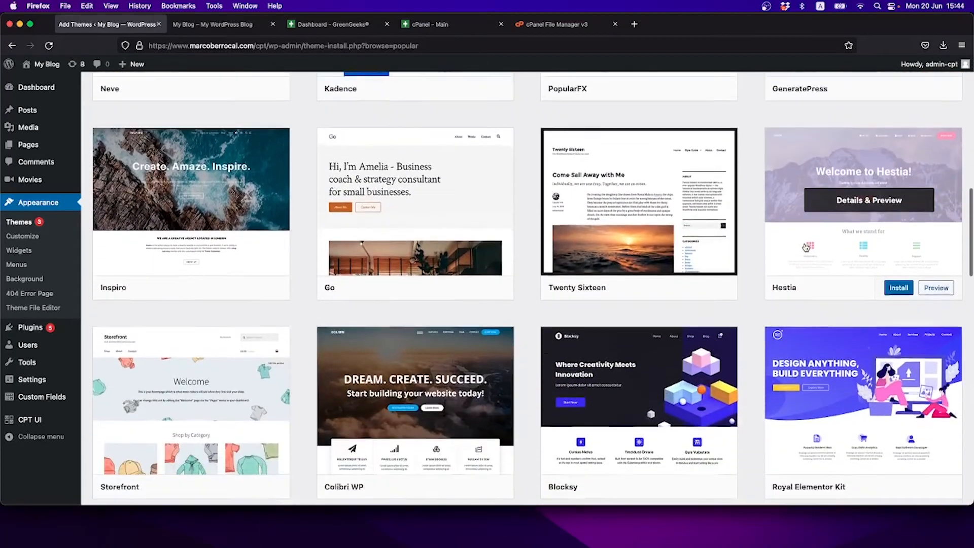
Look further through the popular themes in the catalog for one to preview, such as Hestia
scroll(806, 248, down, 4)
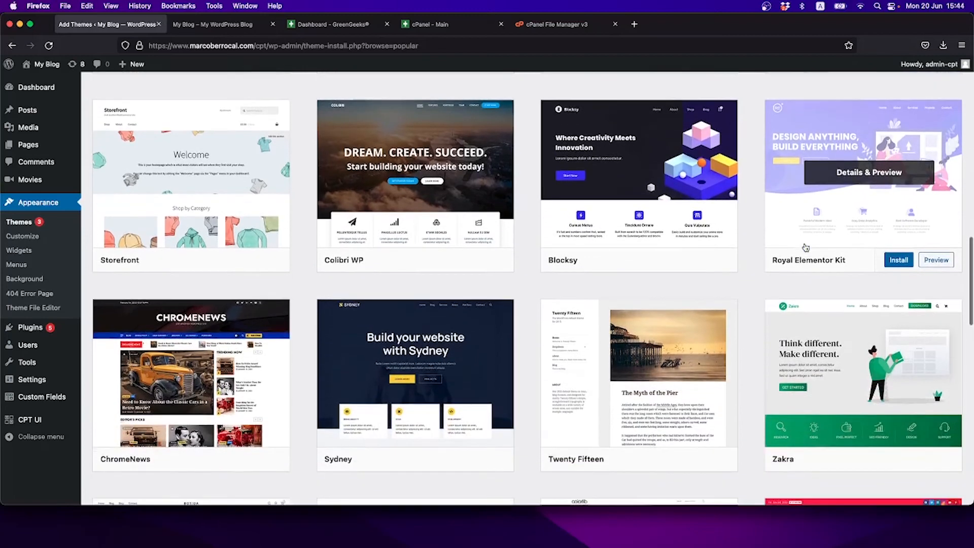
scroll(806, 247, up, 6)
scroll(805, 248, up, 9)
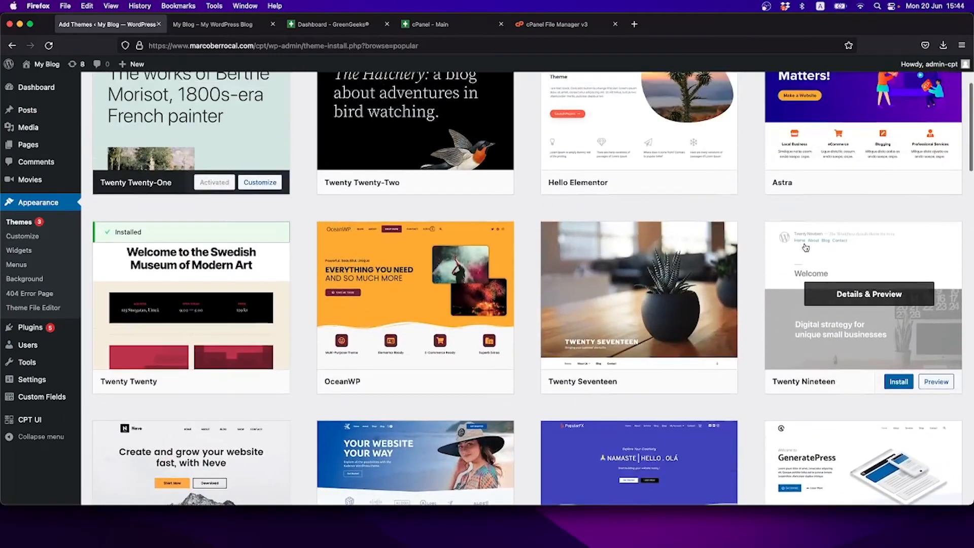
scroll(721, 263, down, 4)
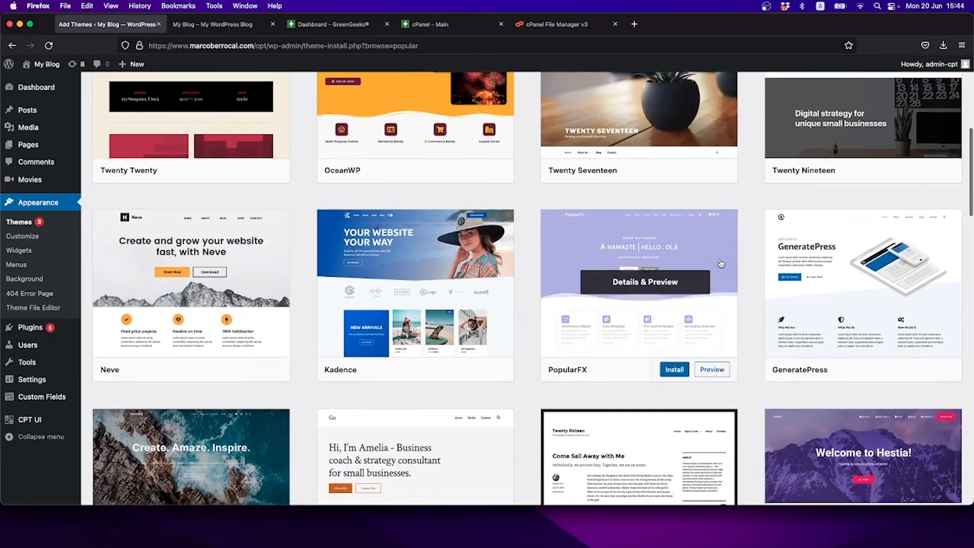
scroll(721, 263, down, 2)
scroll(721, 263, up, 4)
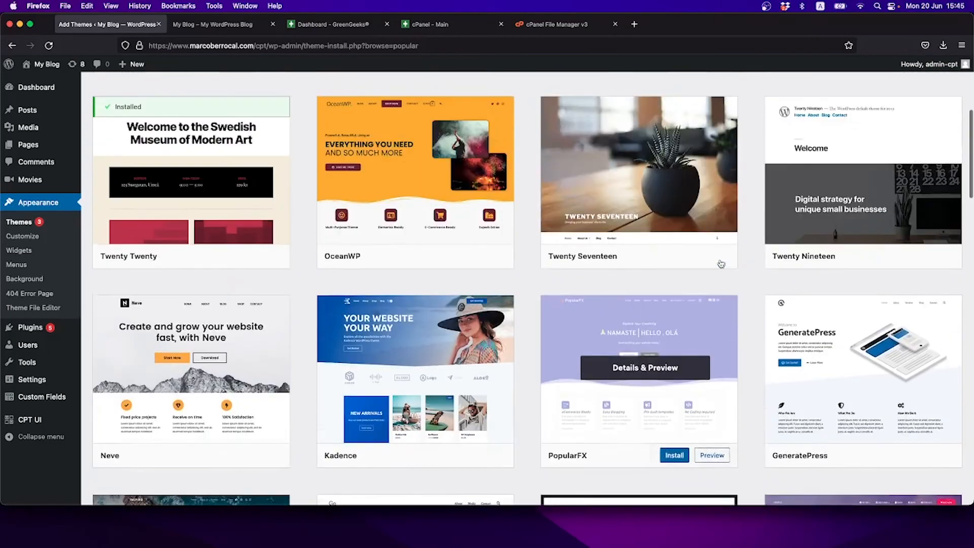
scroll(721, 263, down, 5)
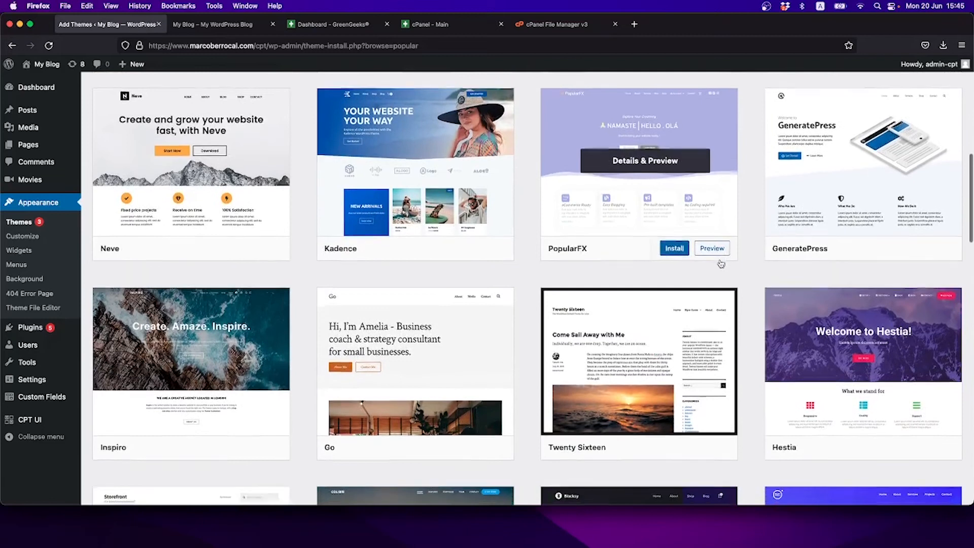
scroll(721, 263, down, 1)
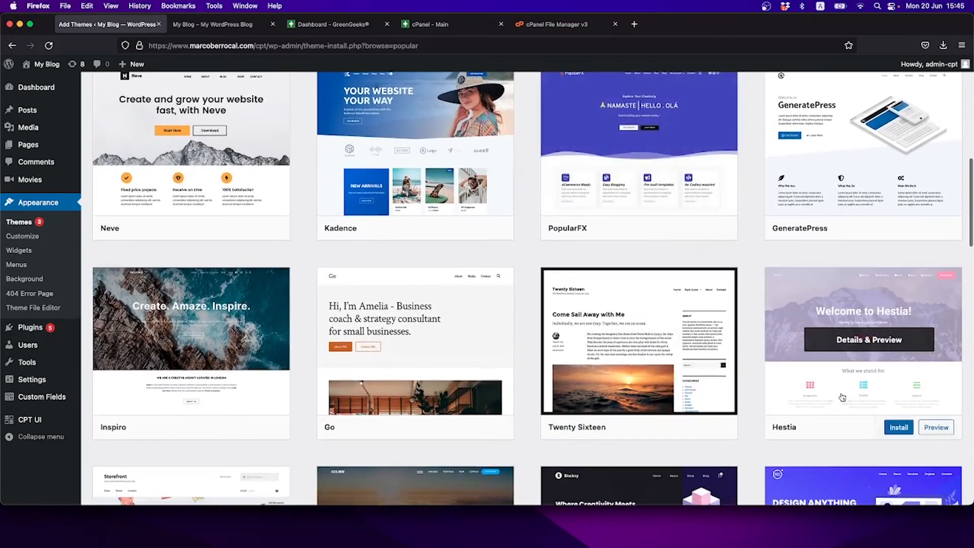
Preview the Hestia theme and look through the sections of its demo page
click(931, 427)
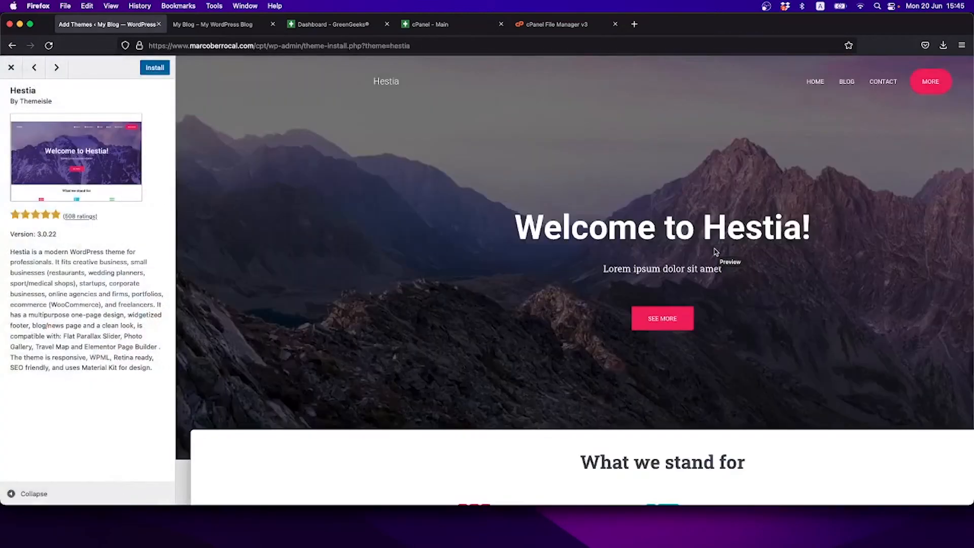
scroll(715, 251, down, 10)
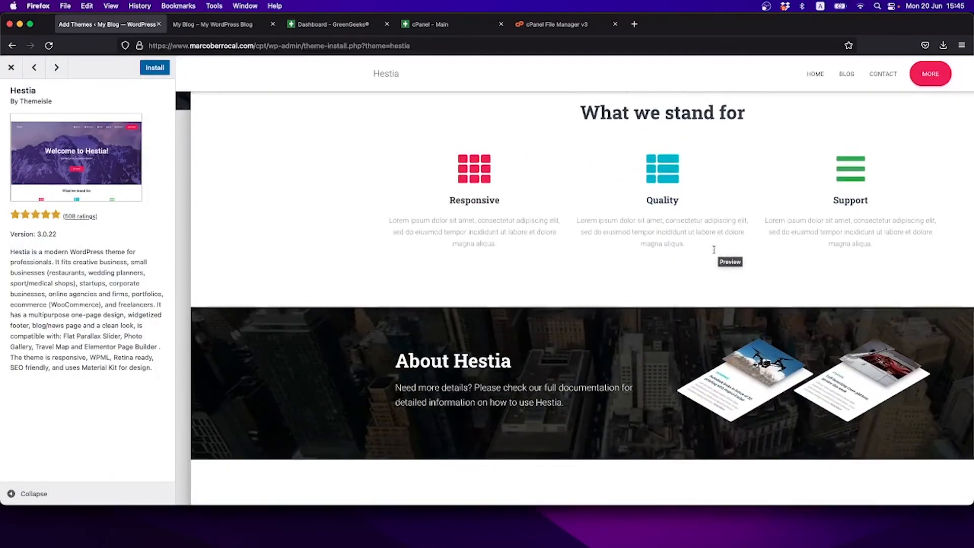
scroll(715, 252, down, 5)
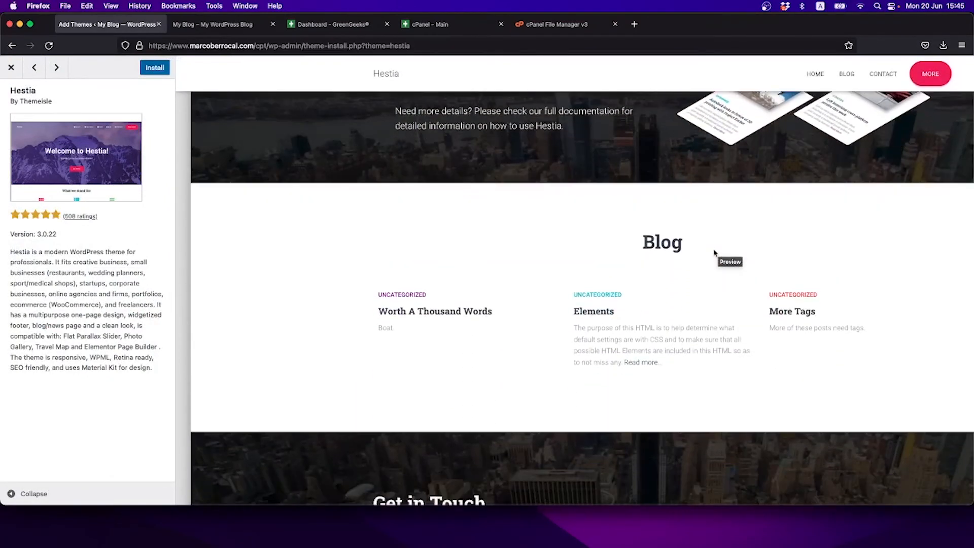
scroll(715, 253, up, 9)
scroll(715, 250, up, 4)
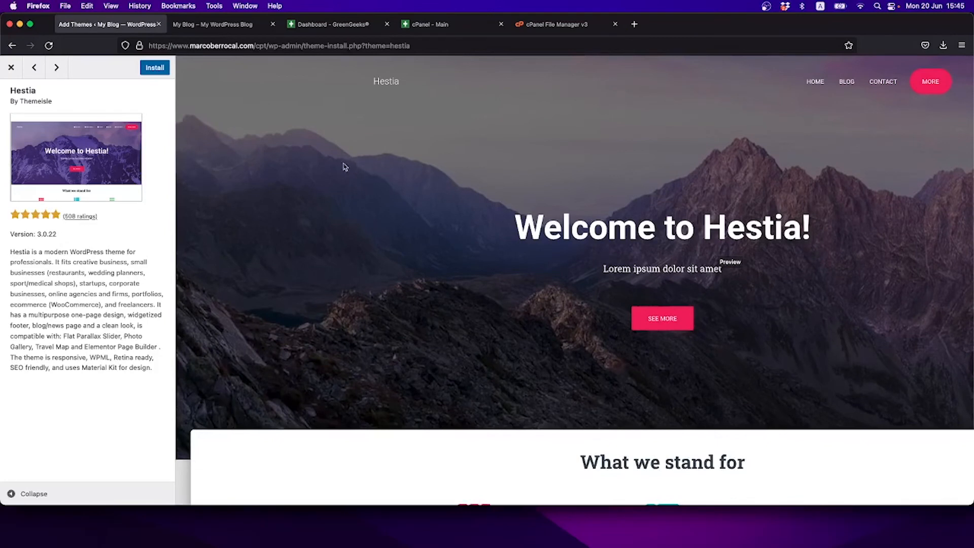
Install and activate the Hestia theme, and reload the blog's front page with it
click(150, 69)
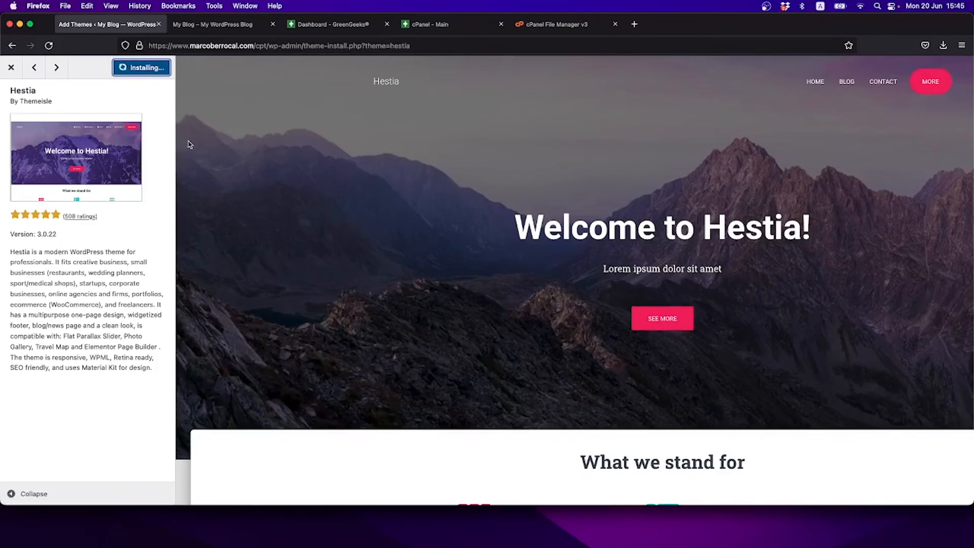
click(145, 73)
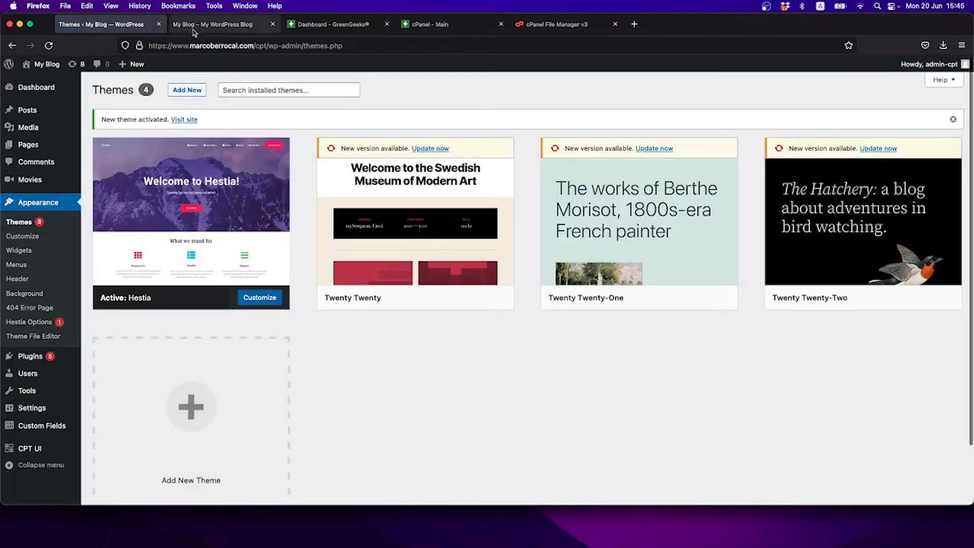
click(196, 28)
click(49, 46)
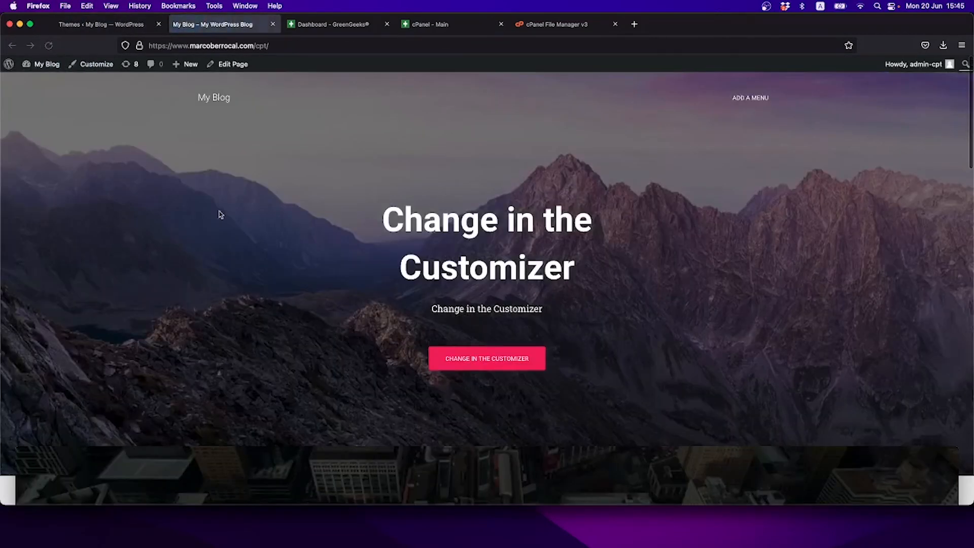
Examine the front page under Hestia, from the hero through the Blog and Get in Touch sections to the footer
scroll(228, 203, down, 20)
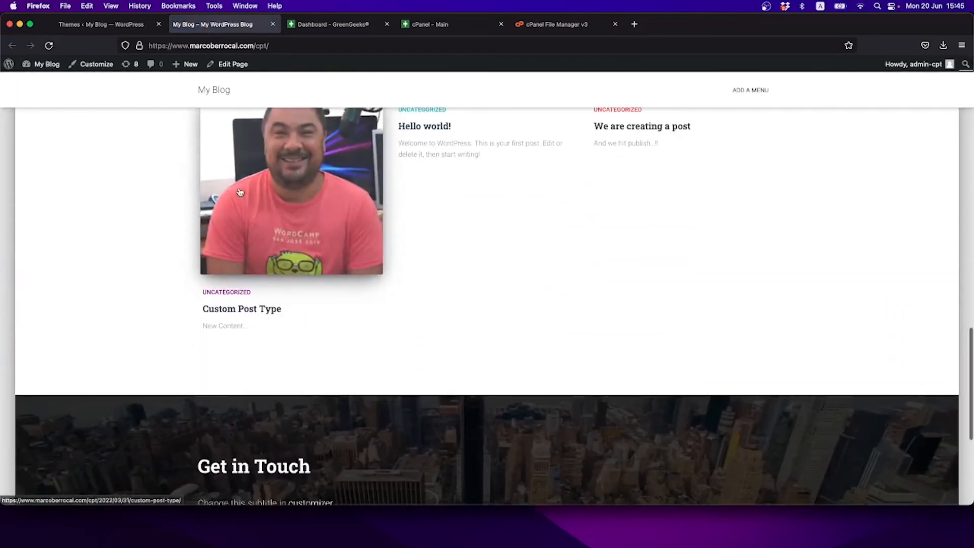
scroll(240, 192, up, 10)
scroll(240, 192, down, 7)
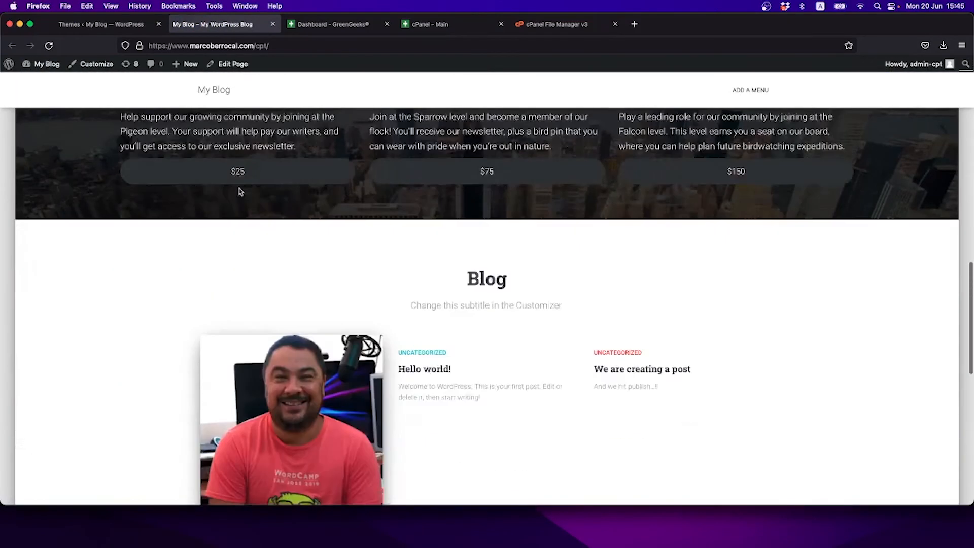
scroll(240, 192, down, 10)
scroll(241, 191, up, 3)
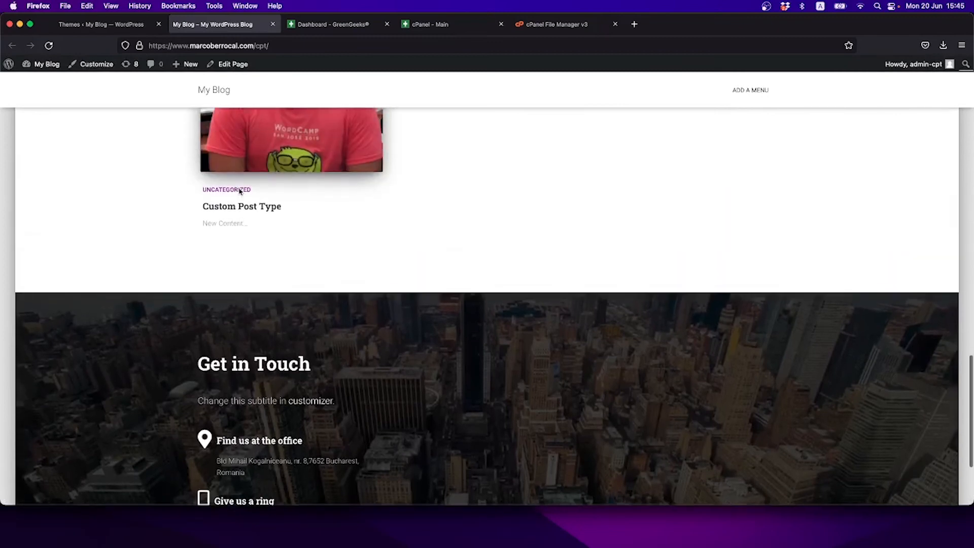
scroll(239, 191, down, 3)
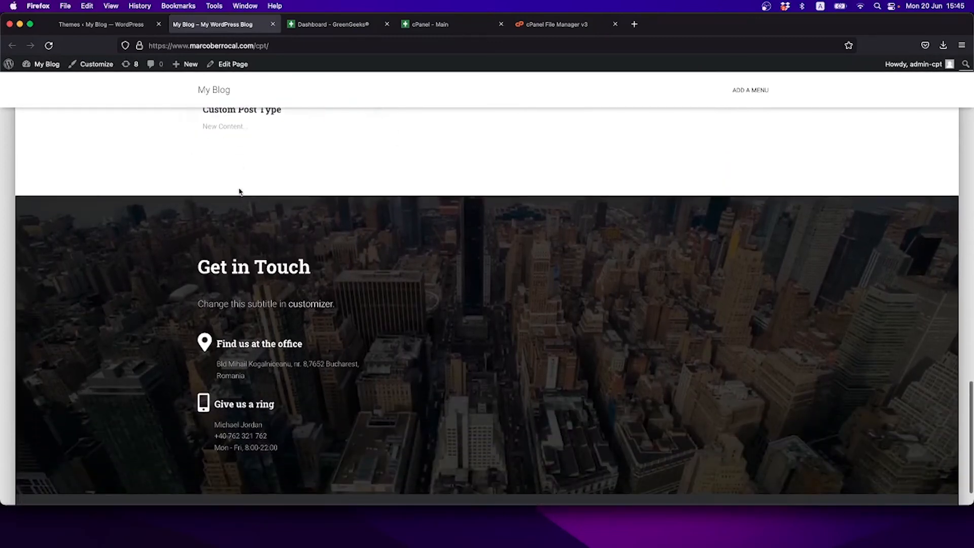
scroll(240, 192, down, 2)
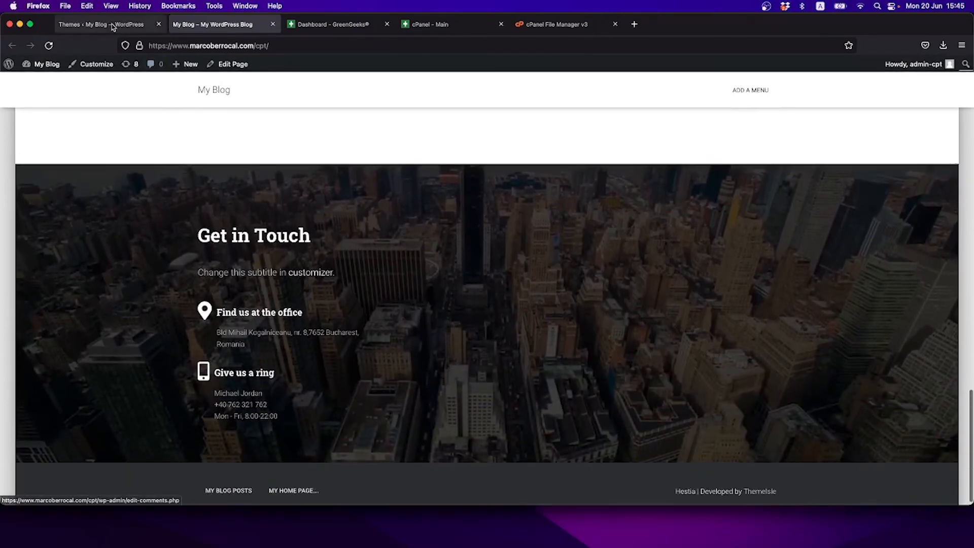
Compare Hestia's thumbnail on the Themes page with the front page's hero and My Services sections
click(113, 26)
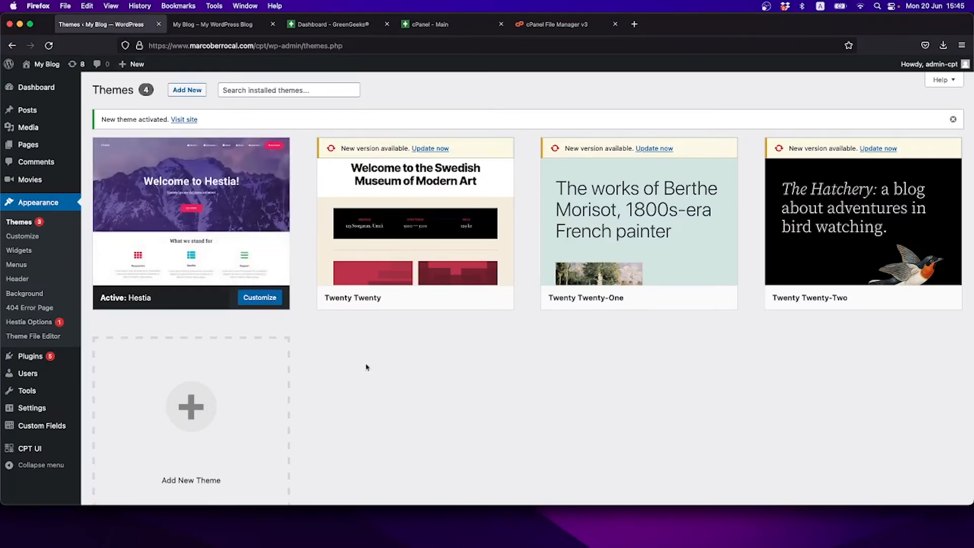
mouse_move(238, 269)
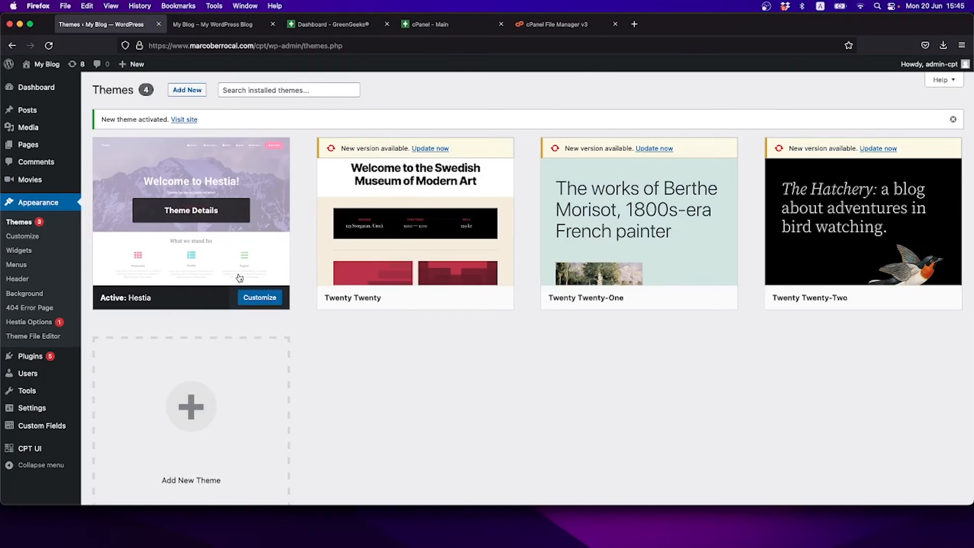
click(192, 30)
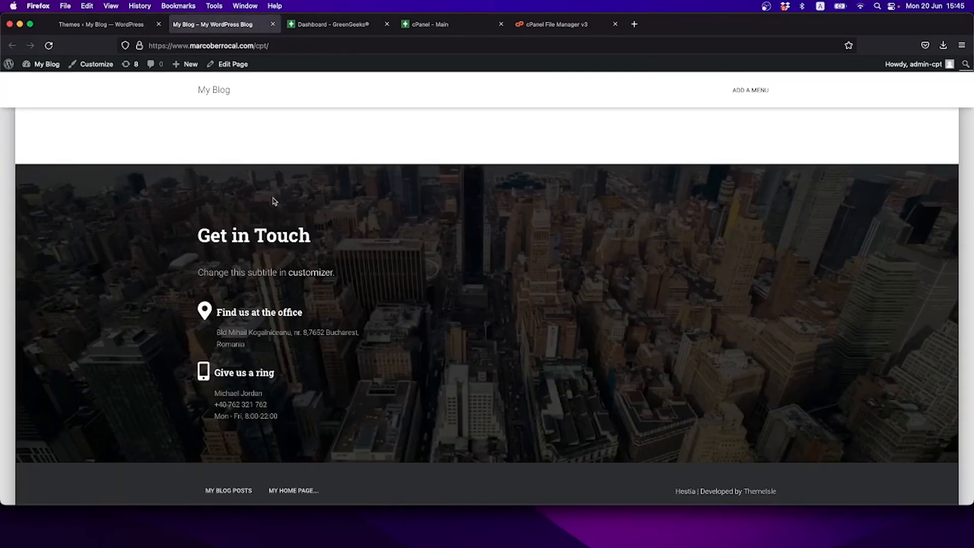
scroll(275, 201, up, 20)
scroll(274, 202, down, 8)
scroll(275, 202, down, 1)
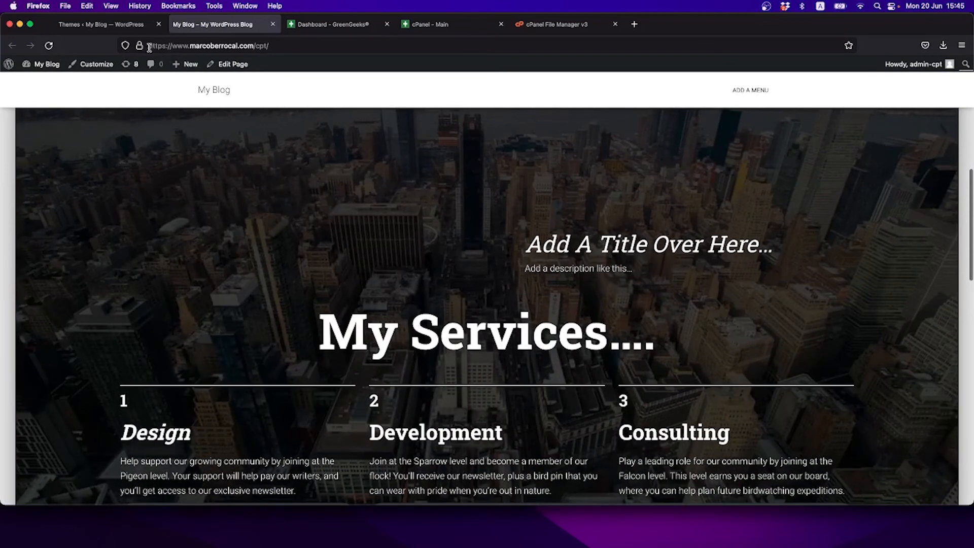
Check the Hestia Options page in the WordPress admin and go back to the Themes page
click(102, 24)
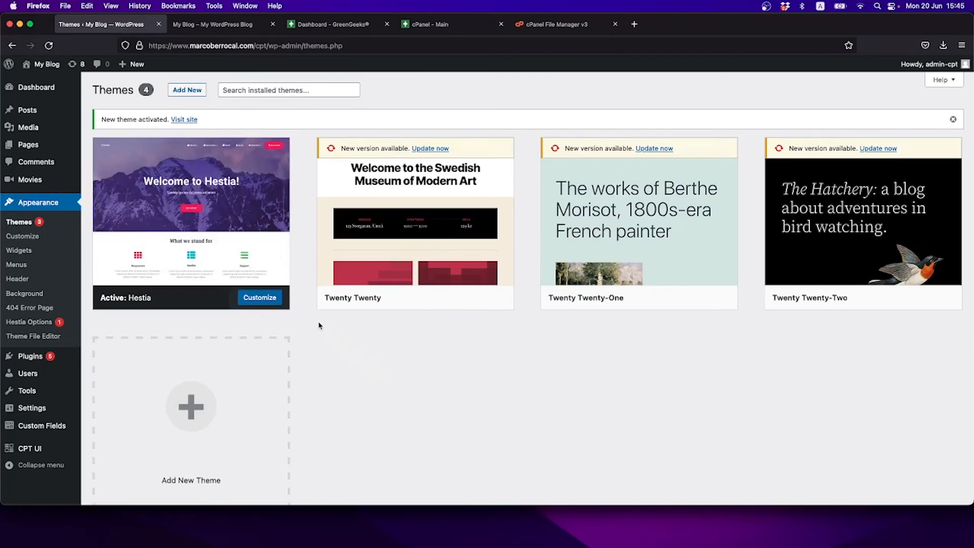
click(45, 325)
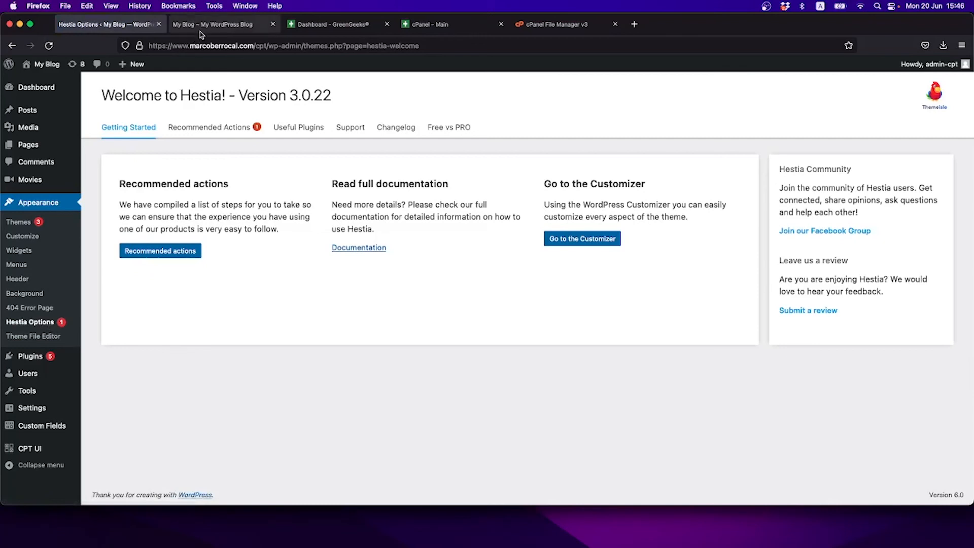
click(28, 219)
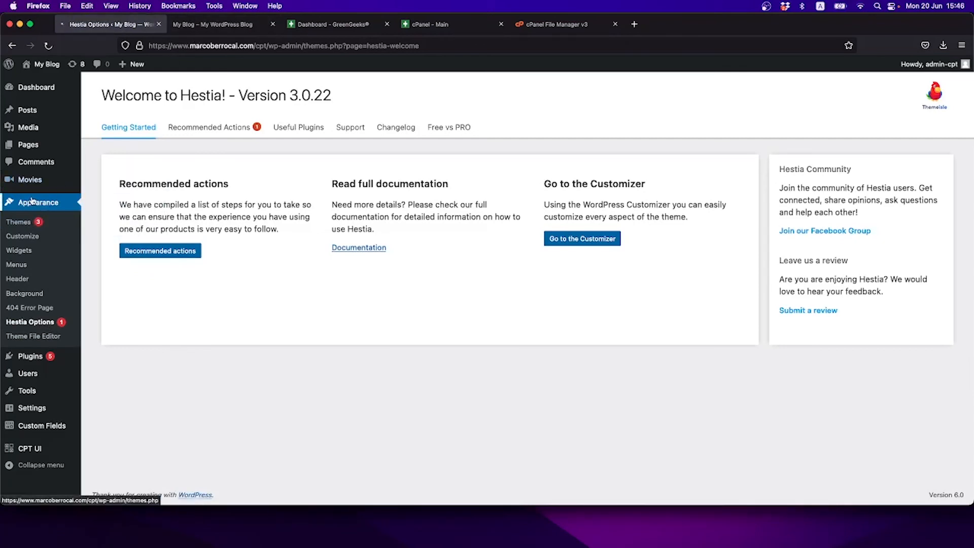
Add a new theme by uploading flyfishingcr-main.zip from the Downloads folder and installing it
click(183, 91)
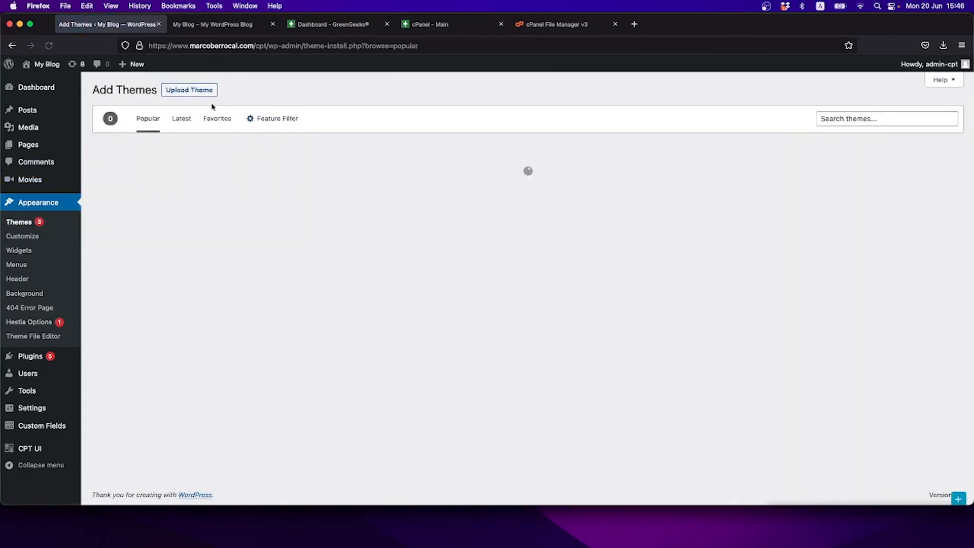
click(198, 94)
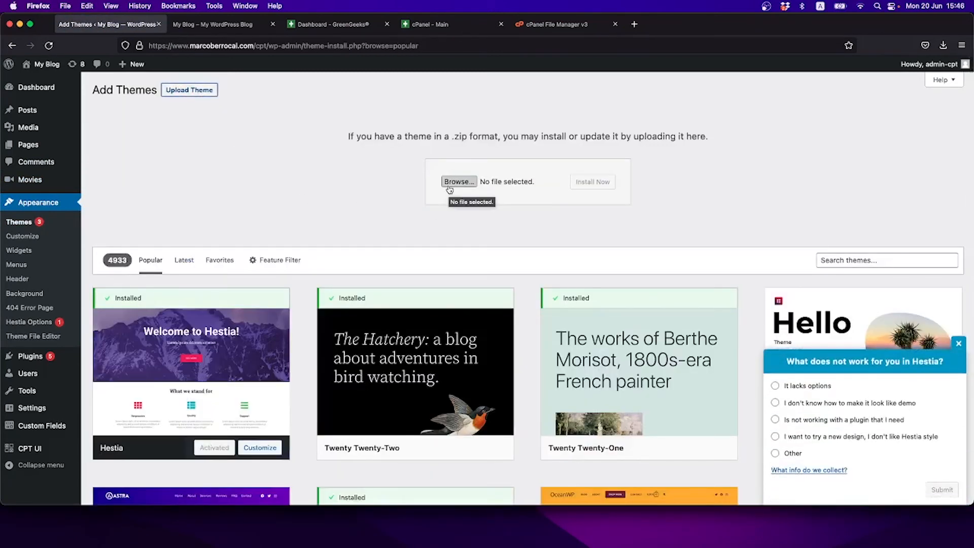
click(449, 187)
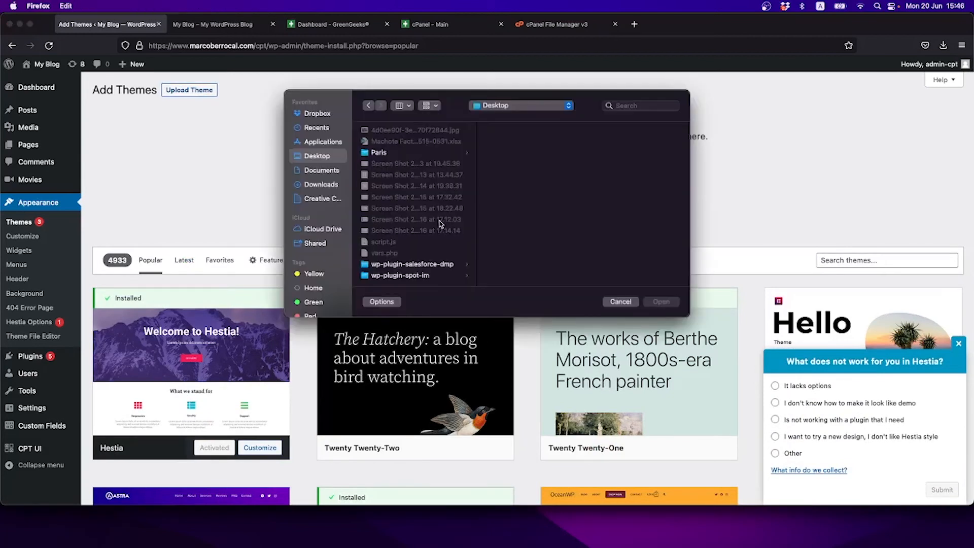
click(311, 186)
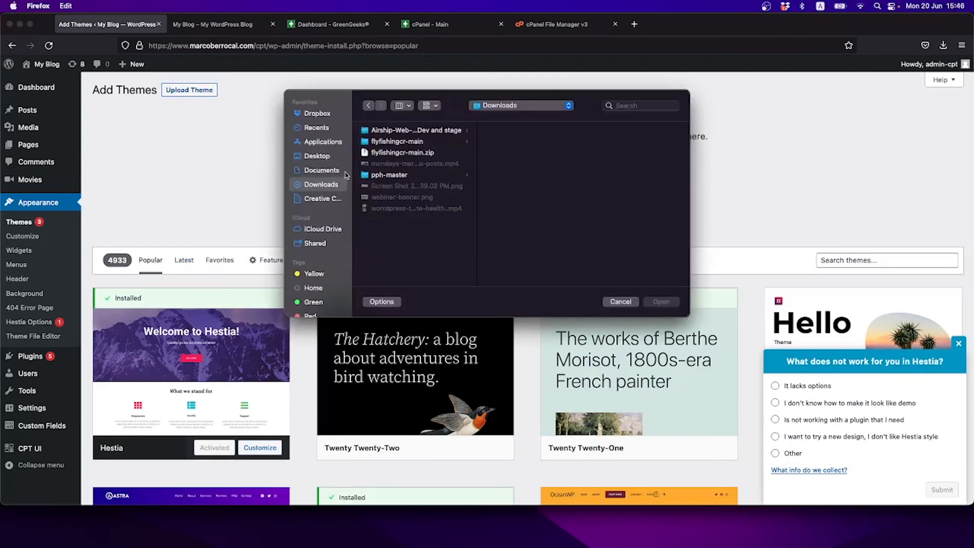
click(371, 153)
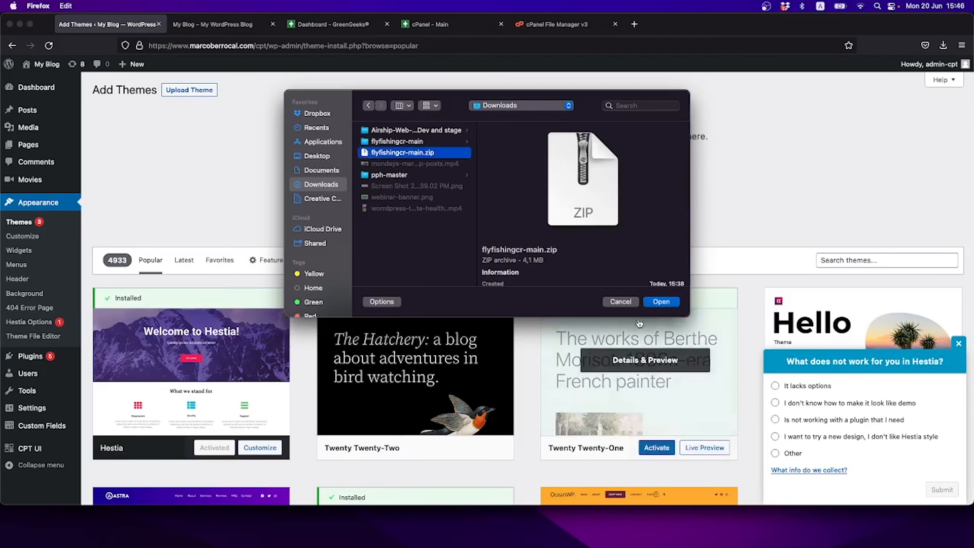
click(661, 301)
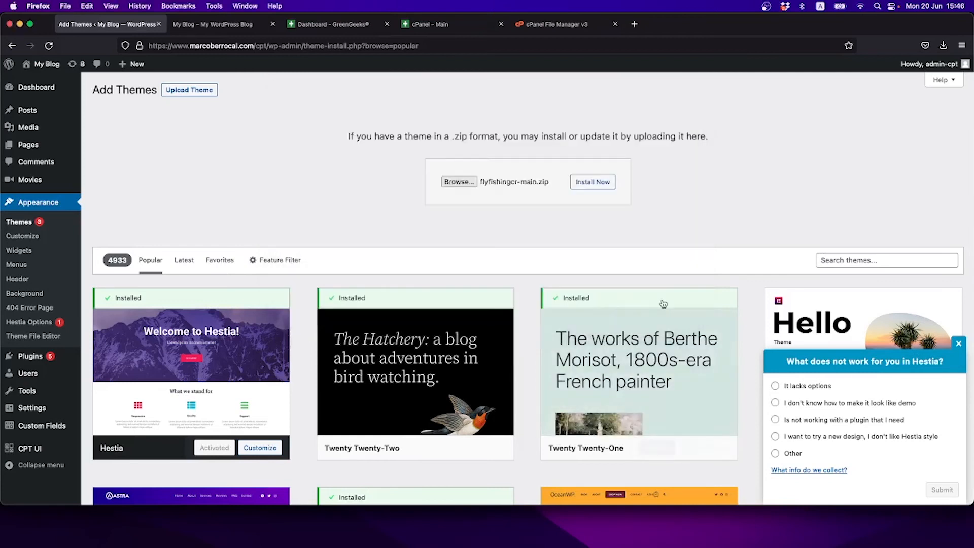
click(594, 184)
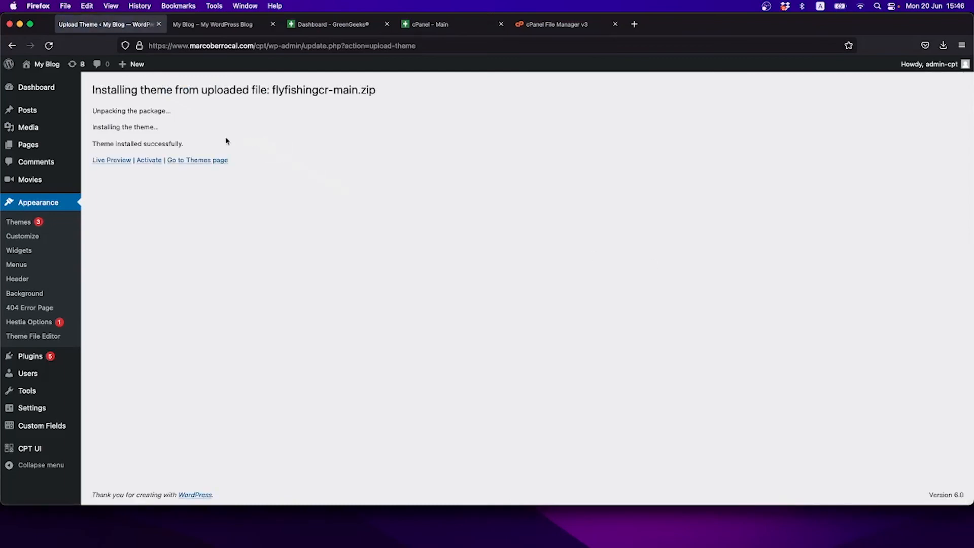
Reload the blog's front page to check which theme it uses, and return to the upload result page
click(174, 22)
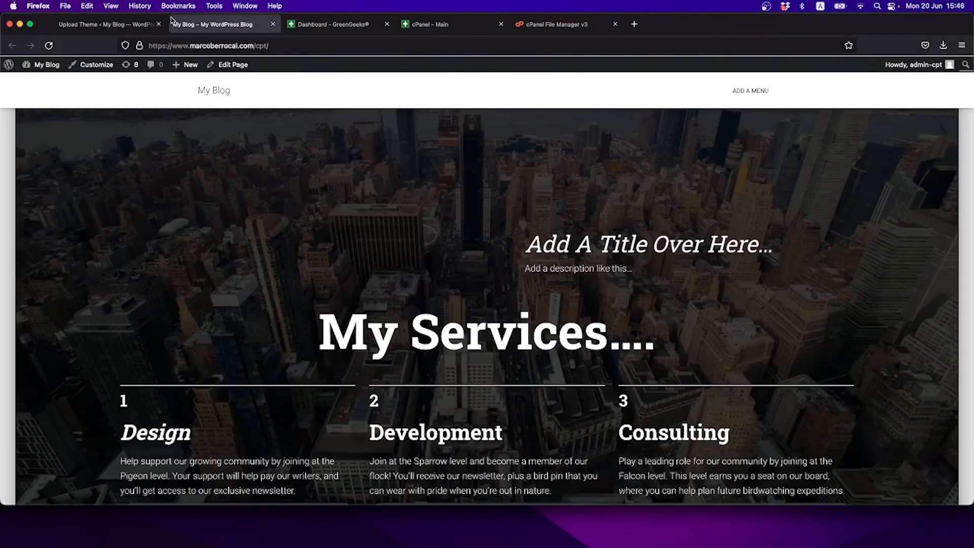
click(49, 46)
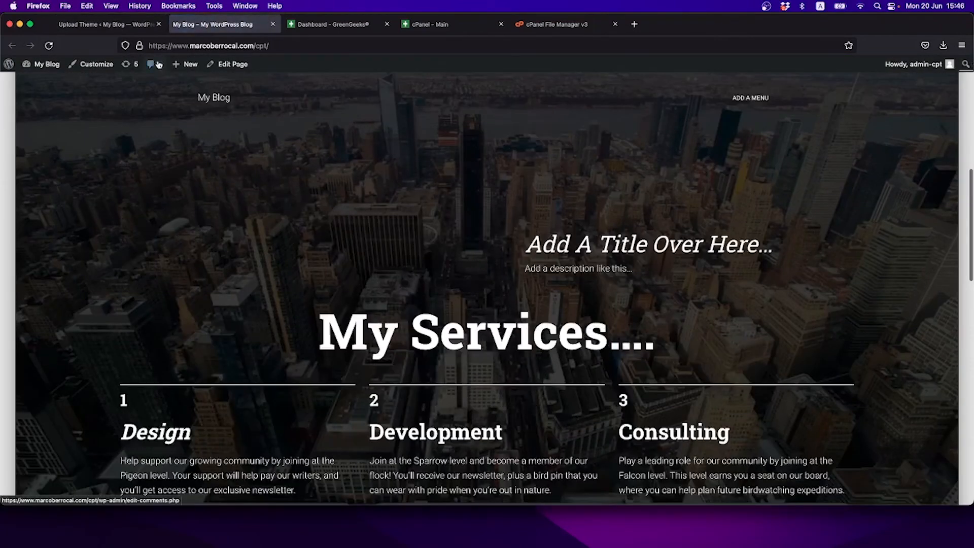
click(109, 24)
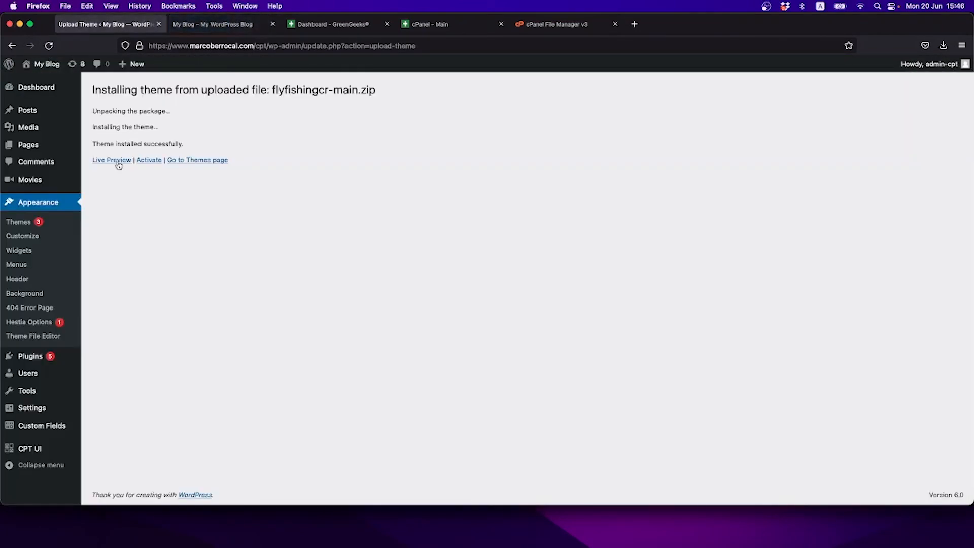
Activate the newly installed fly fishing theme and reload the blog's front page with it
click(151, 161)
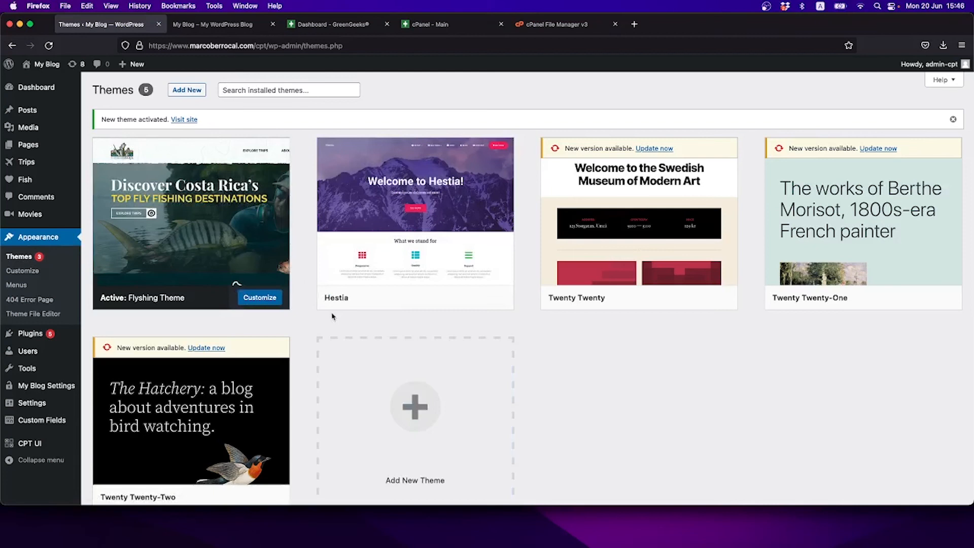
click(238, 30)
click(48, 45)
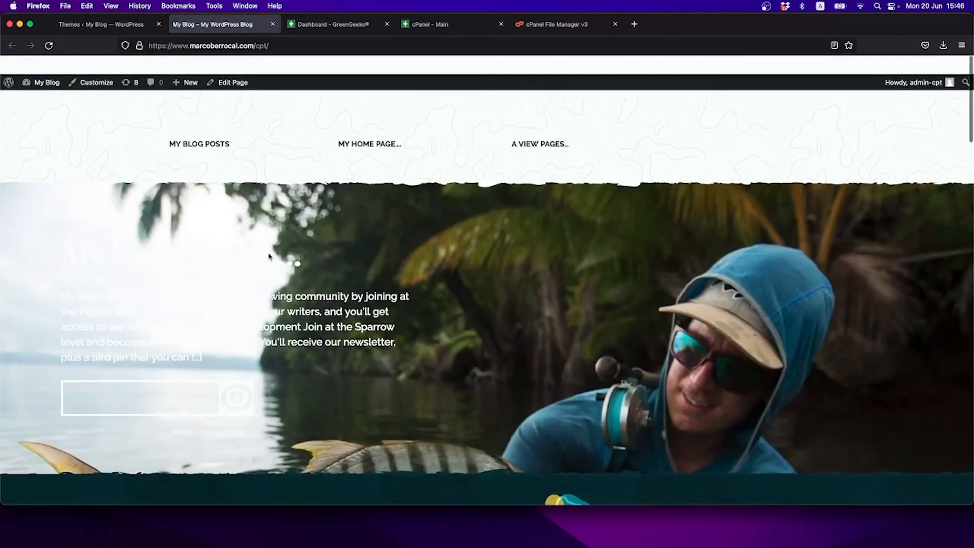
Examine the front page's hero, blog posts and footer under the fly fishing theme, and return to the Themes page
scroll(270, 259, down, 5)
scroll(268, 260, down, 15)
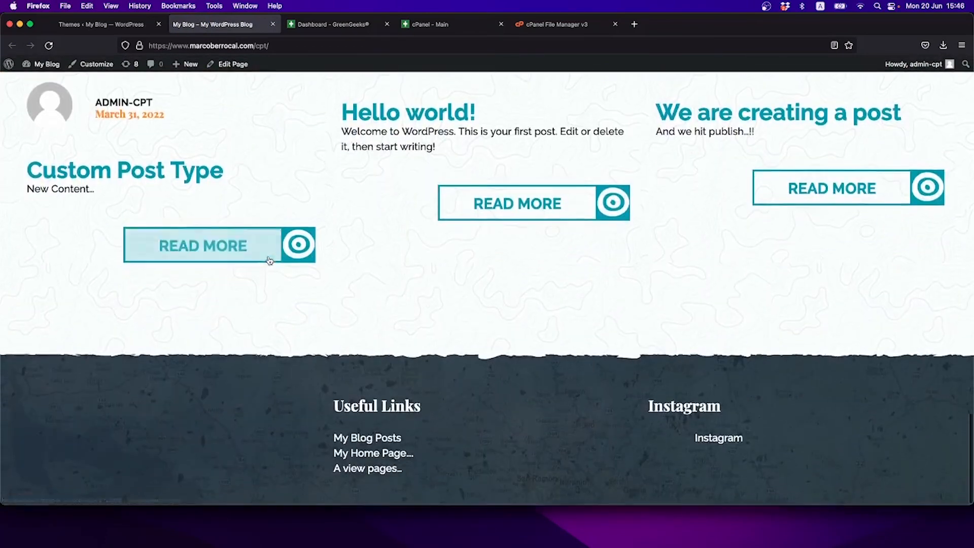
scroll(270, 261, up, 10)
scroll(270, 260, up, 10)
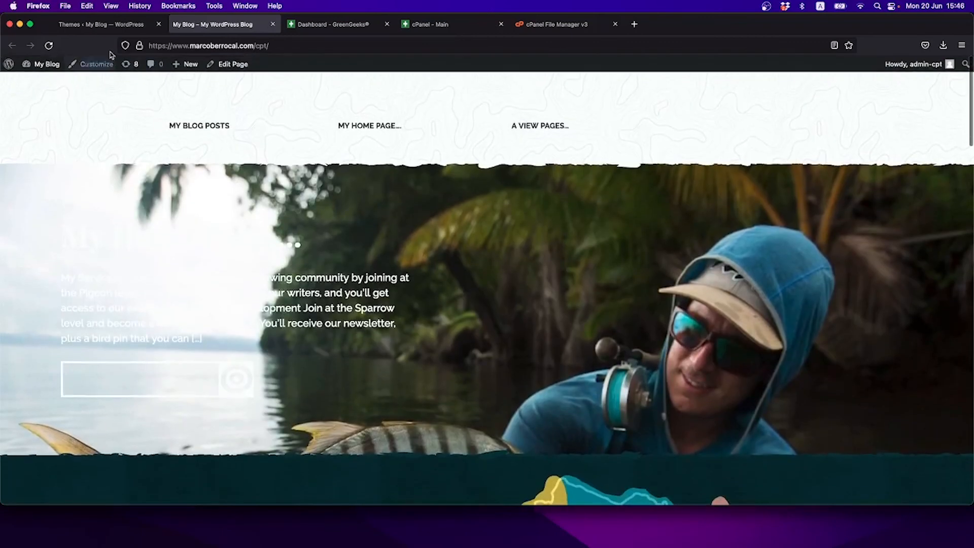
click(105, 24)
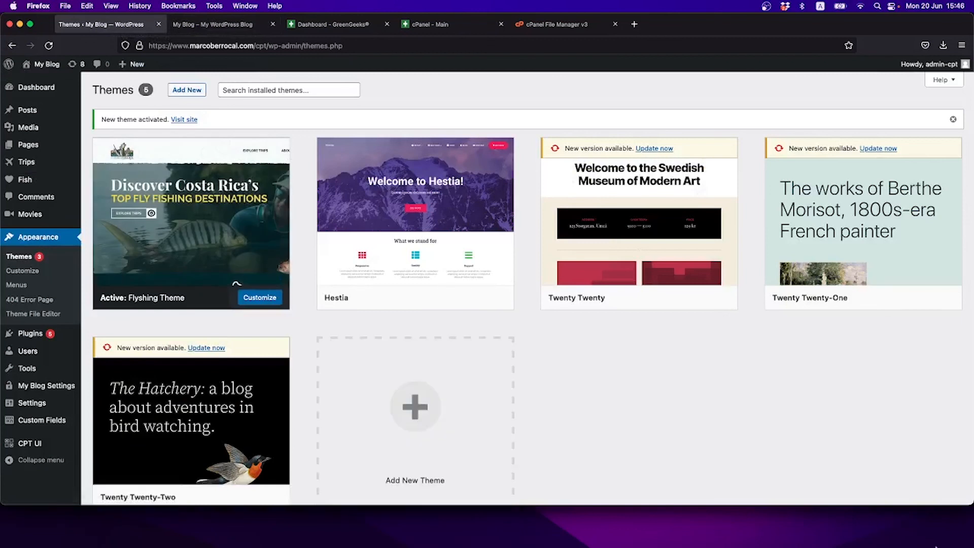
mouse_move(936, 547)
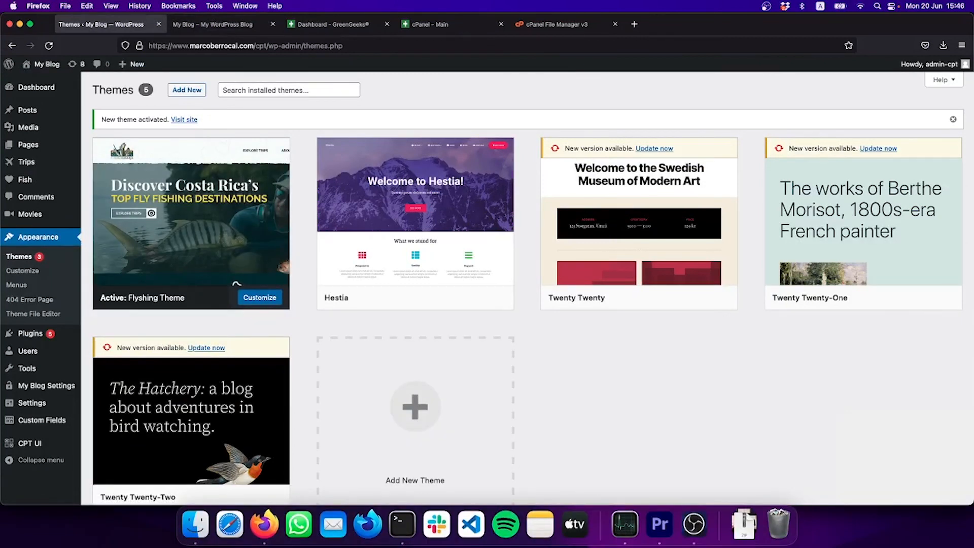